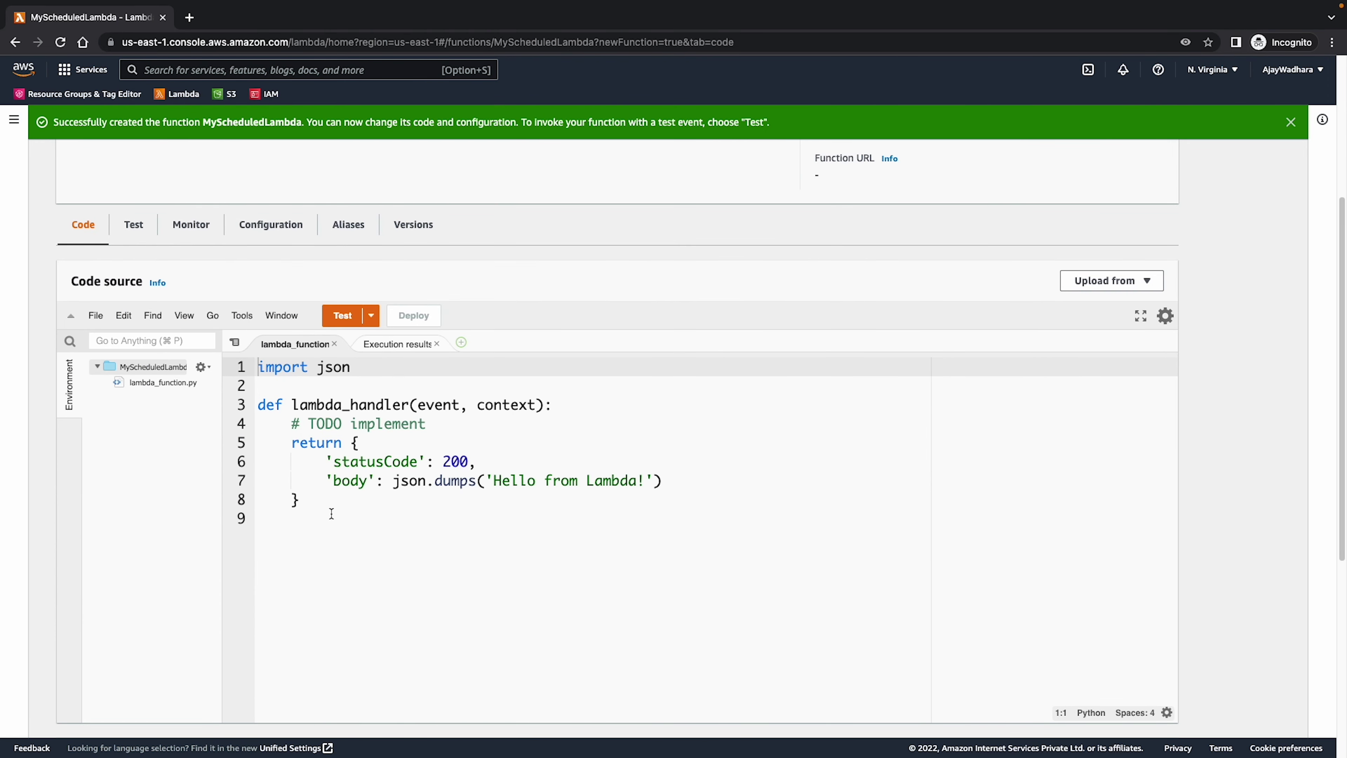
Replace the body of lambda_handler with the start of a print statement: print("Time at which Lambda invoked:" + )
left_click_drag(292, 423, 328, 492)
key("BackSpace")
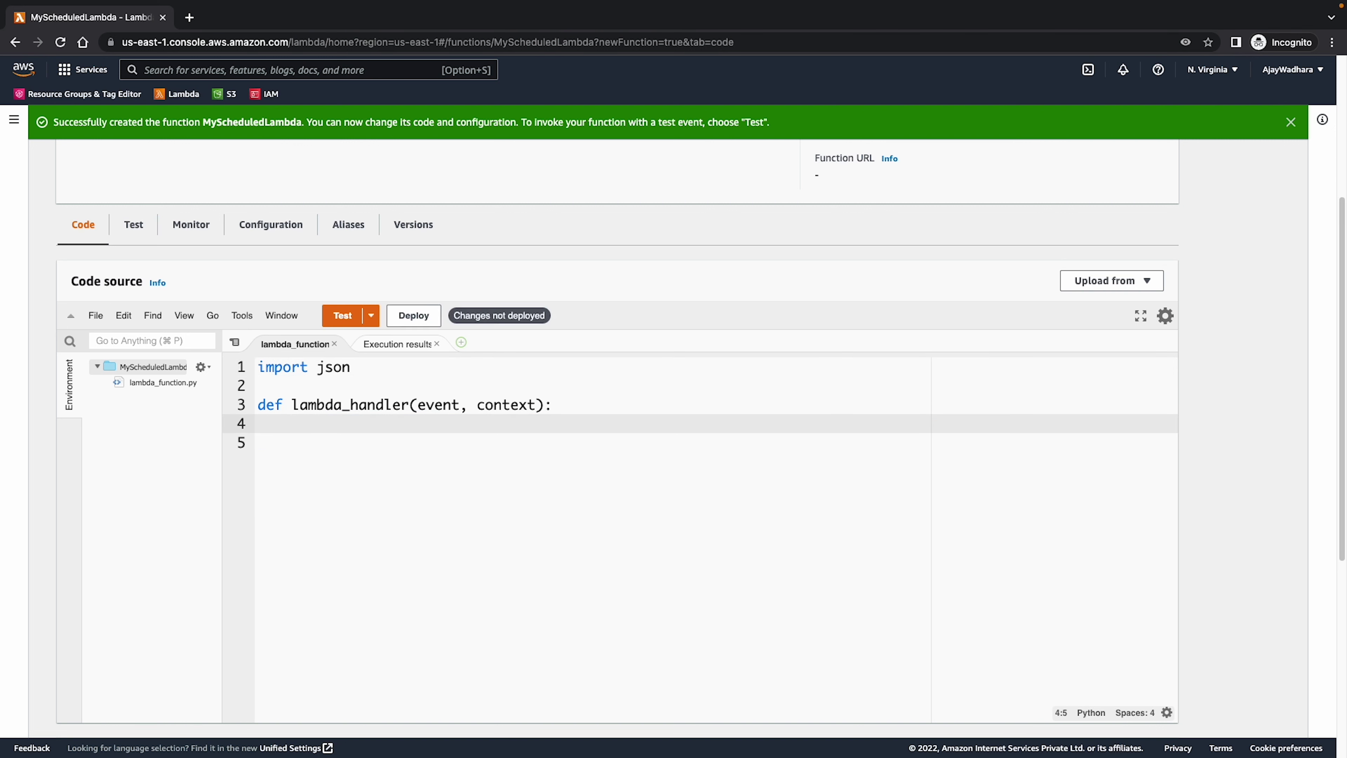
type("print(\"Time at which Lambda invoked:\" +")
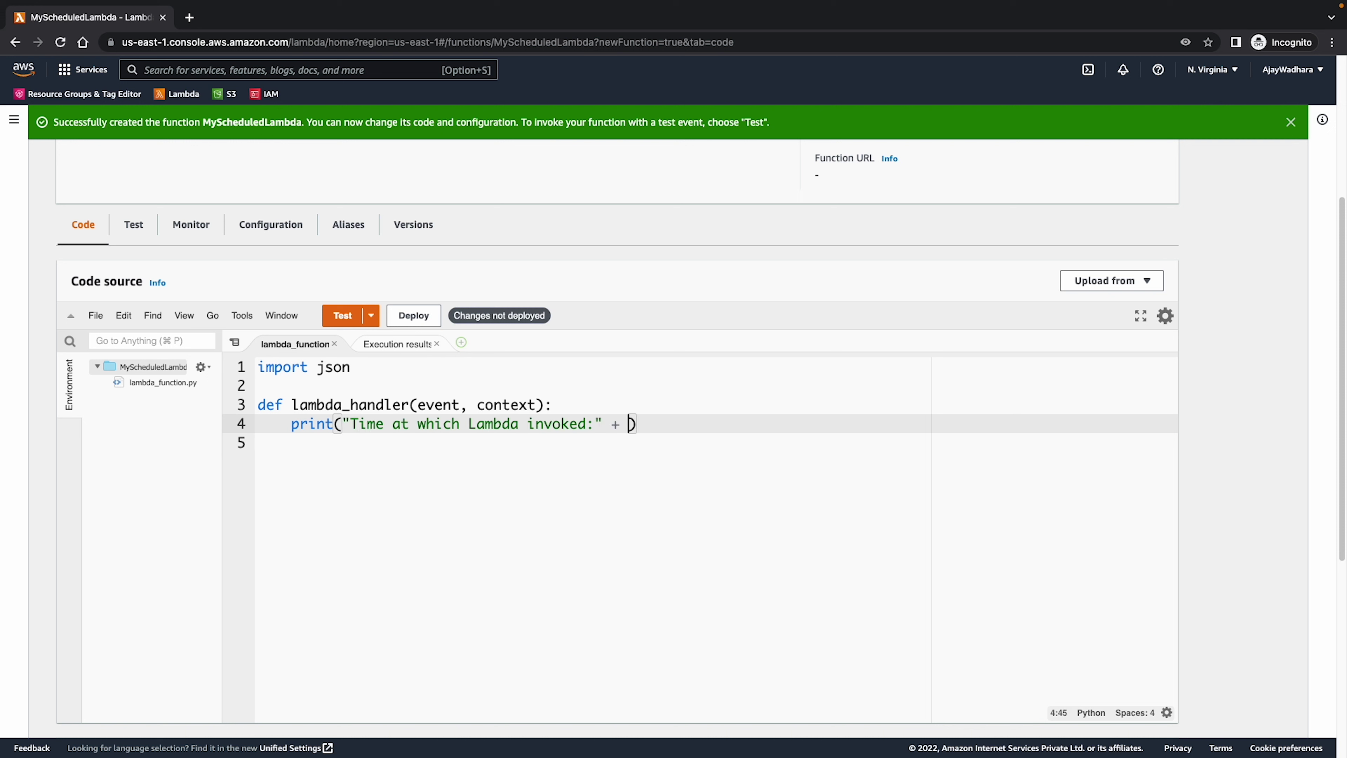
Add the line "from datetime import datetime" directly below the json import
key("Up")
key("Up")
key("Up")
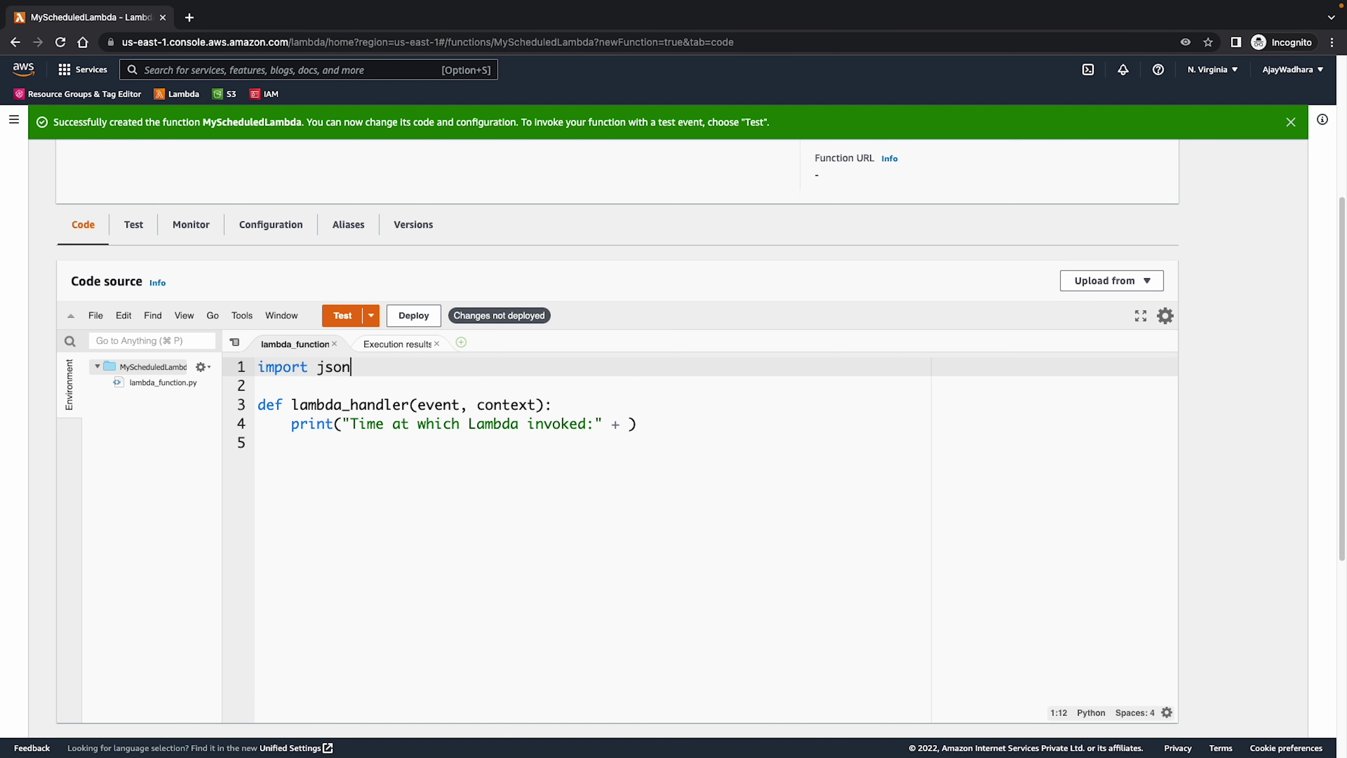
key("Return")
type("import ")
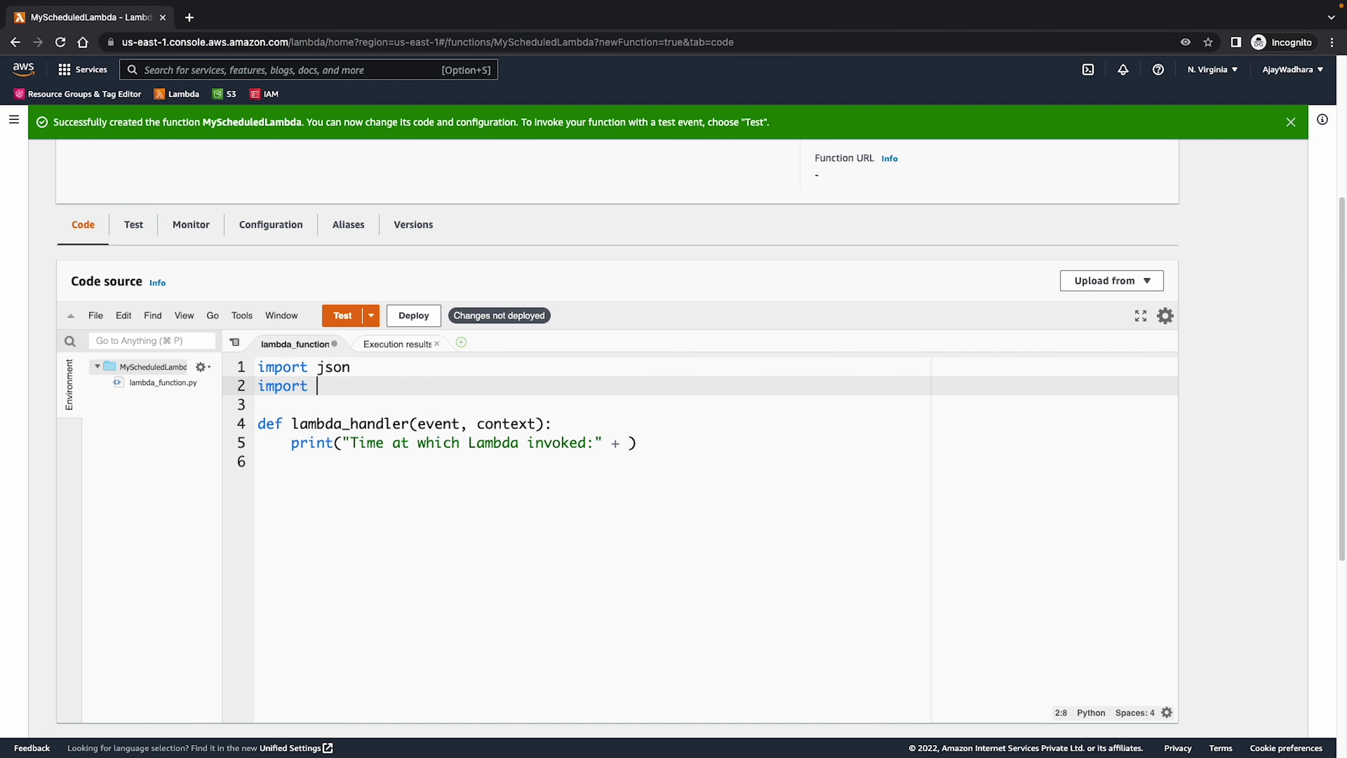
type("datetime")
key("Home")
type("from dateti")
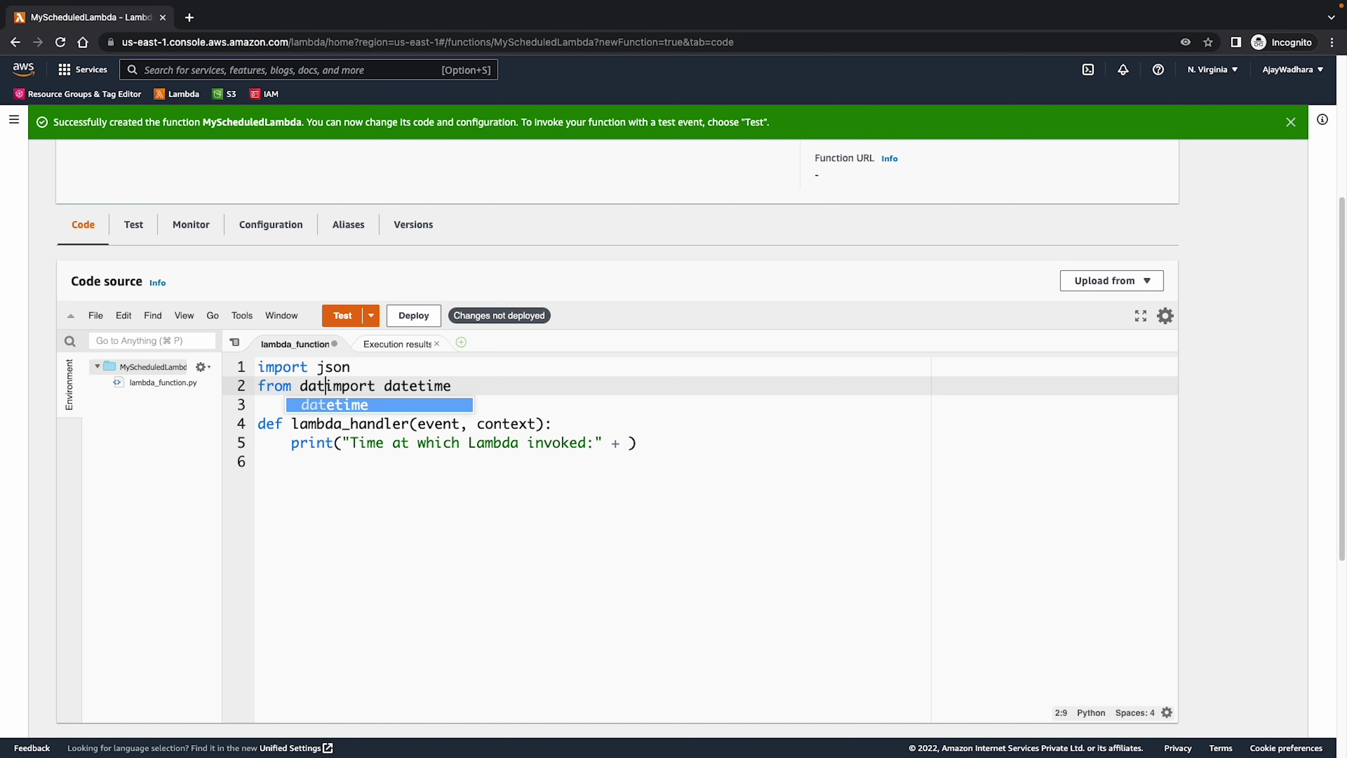
type("me")
Insert "currentTime = datetime.now()" as the first line inside lambda_handler, above the print statement
key("Down")
key("Down")
key("Down")
key("Up")
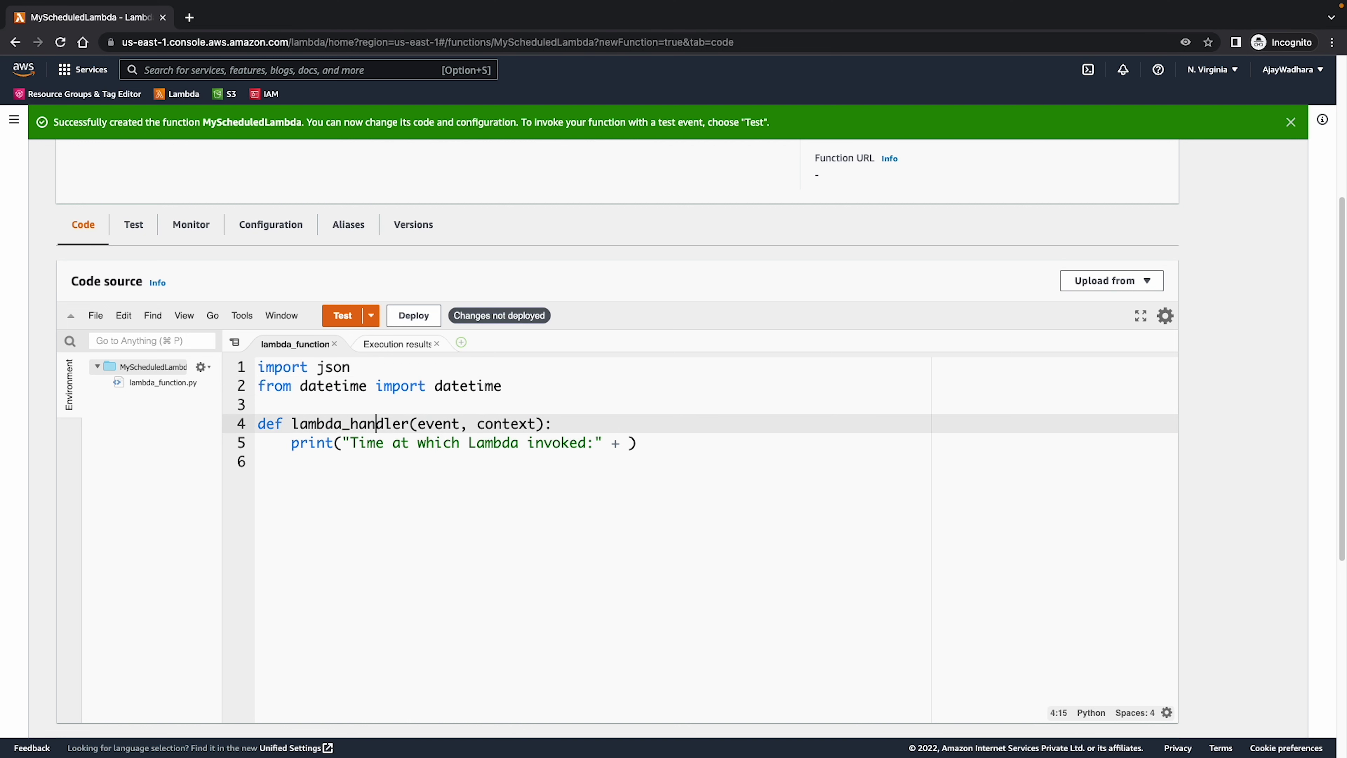
key("Return")
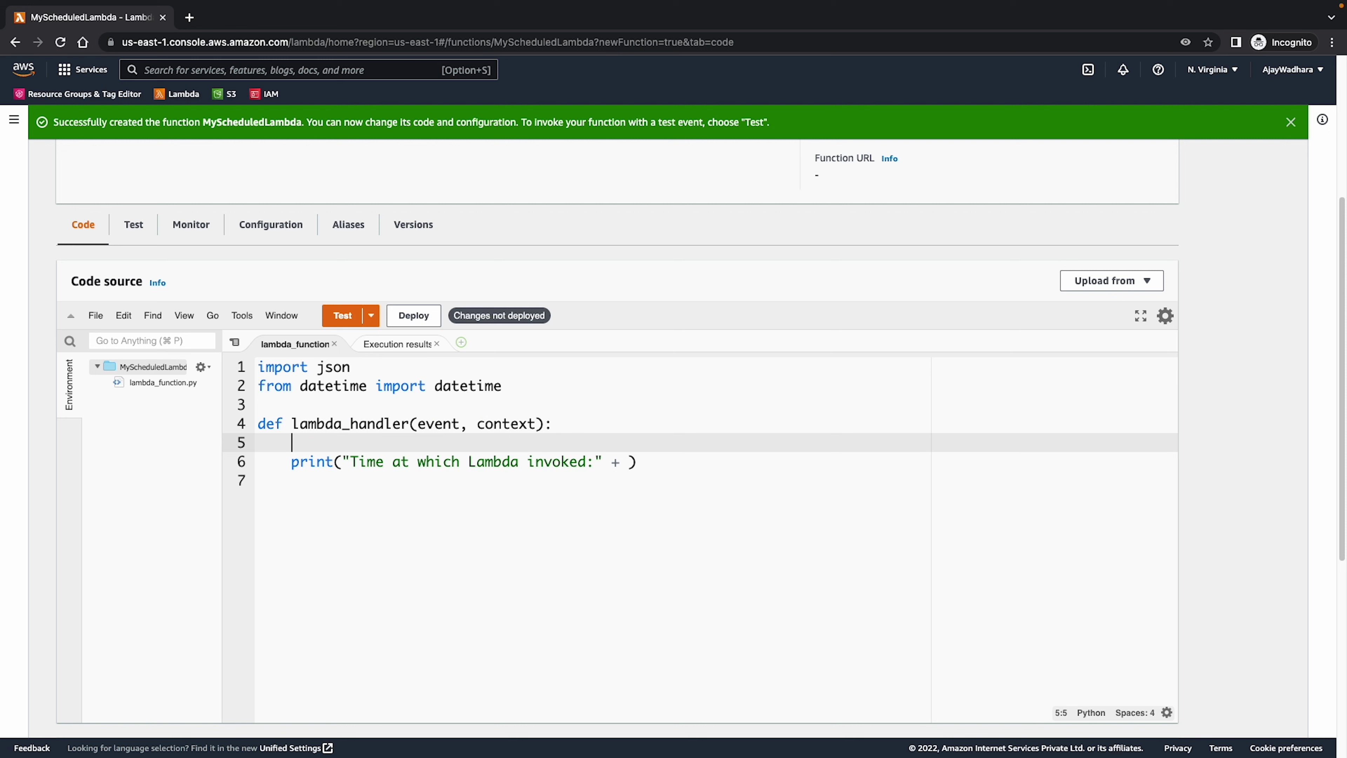
type("currentTime = datetime.no")
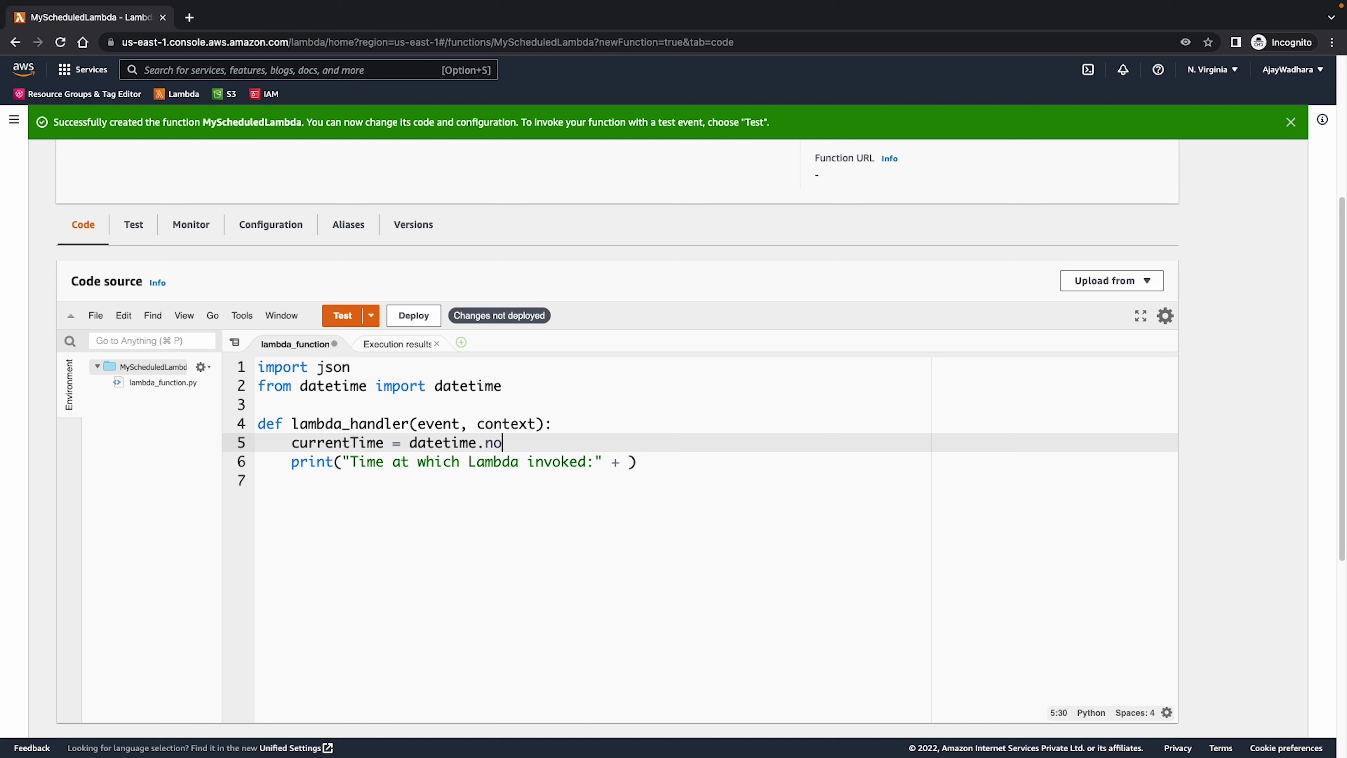
type("w()")
Complete the print statement with str(currentTime) after the plus sign and deploy the function
double_click(340, 443)
key("super+c")
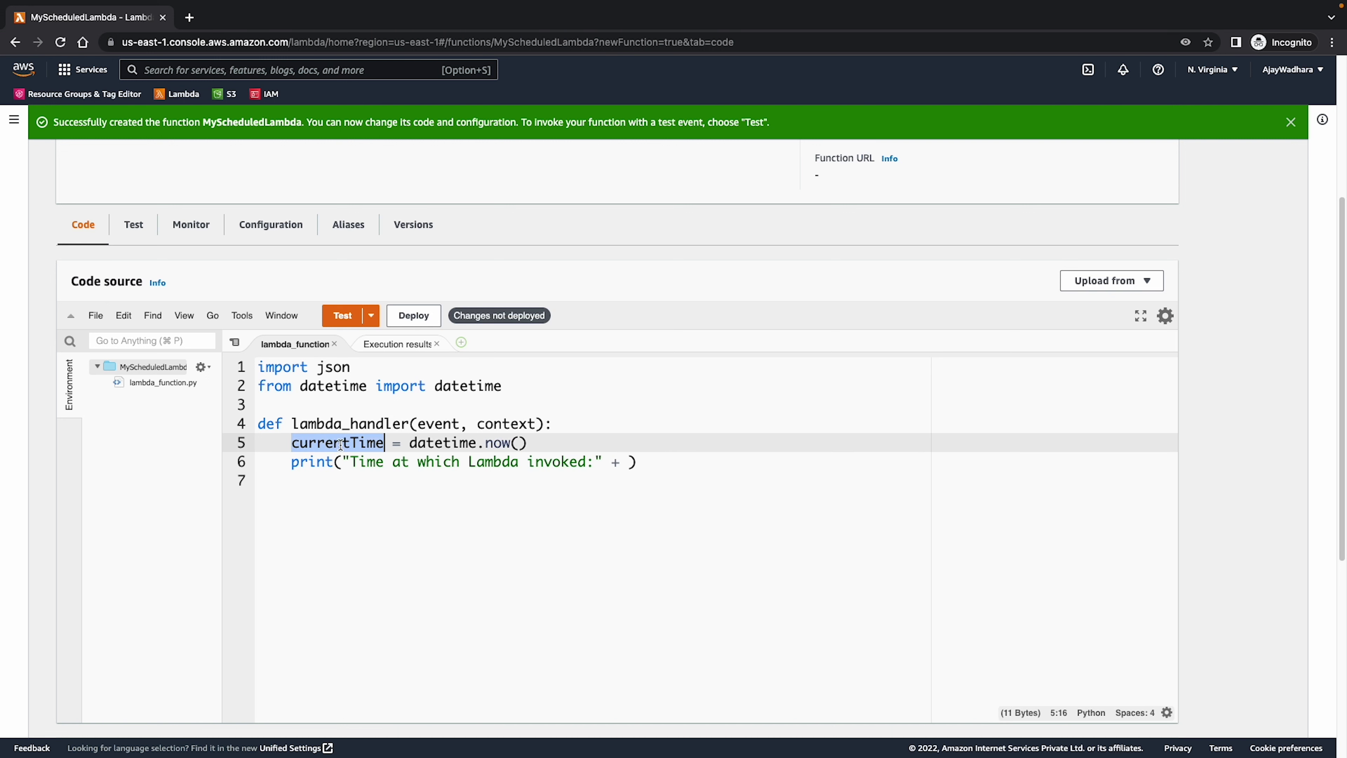
left_click(626, 461)
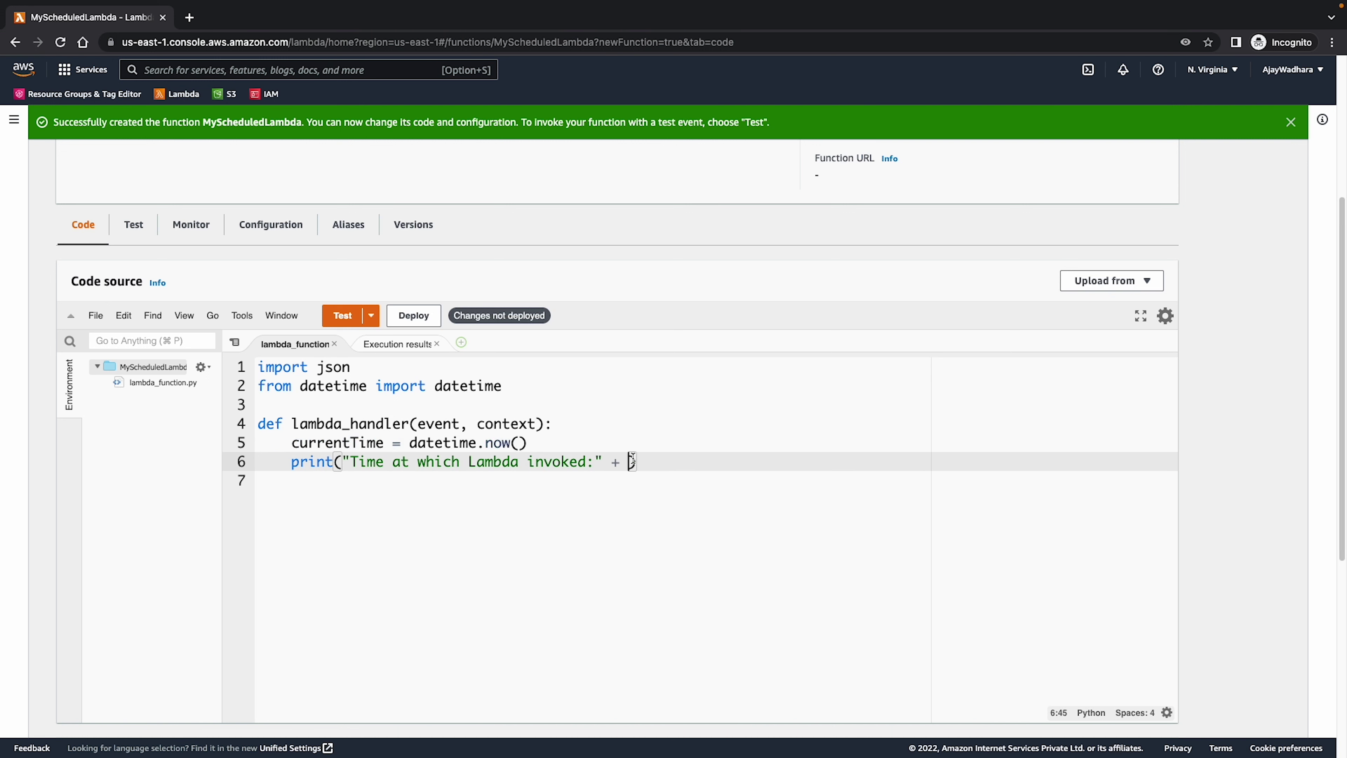
type("str()")
key("super+v")
left_click(655, 473)
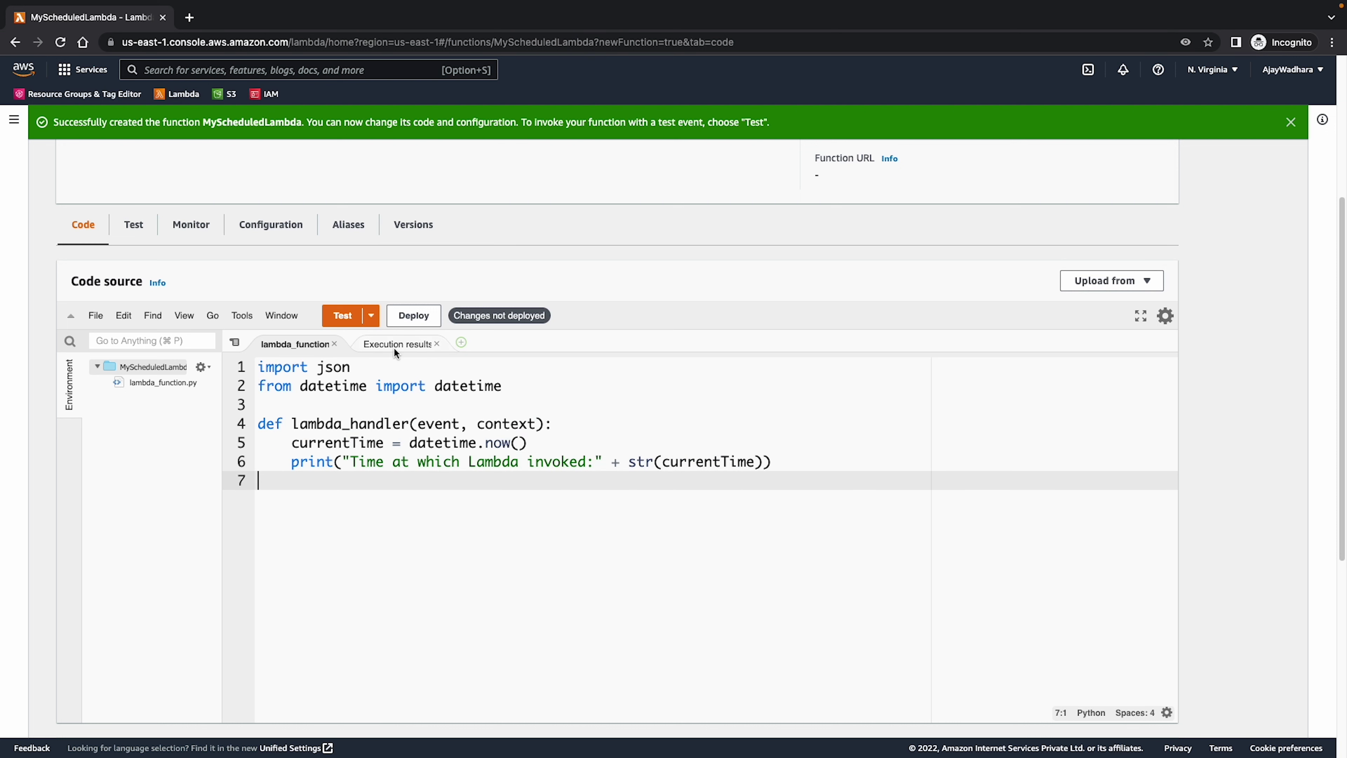
left_click(418, 315)
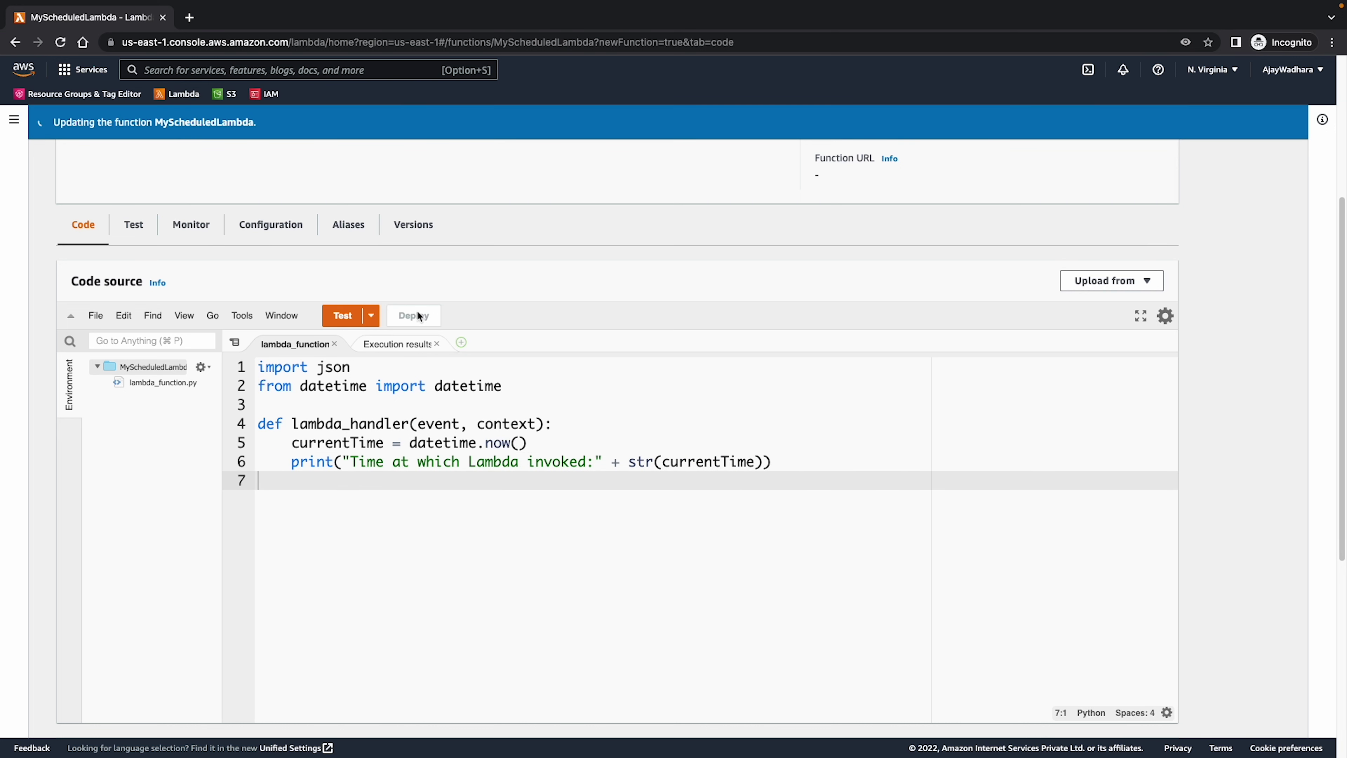
Create and save a test event named test with an empty JSON object {} as its payload
left_click(373, 317)
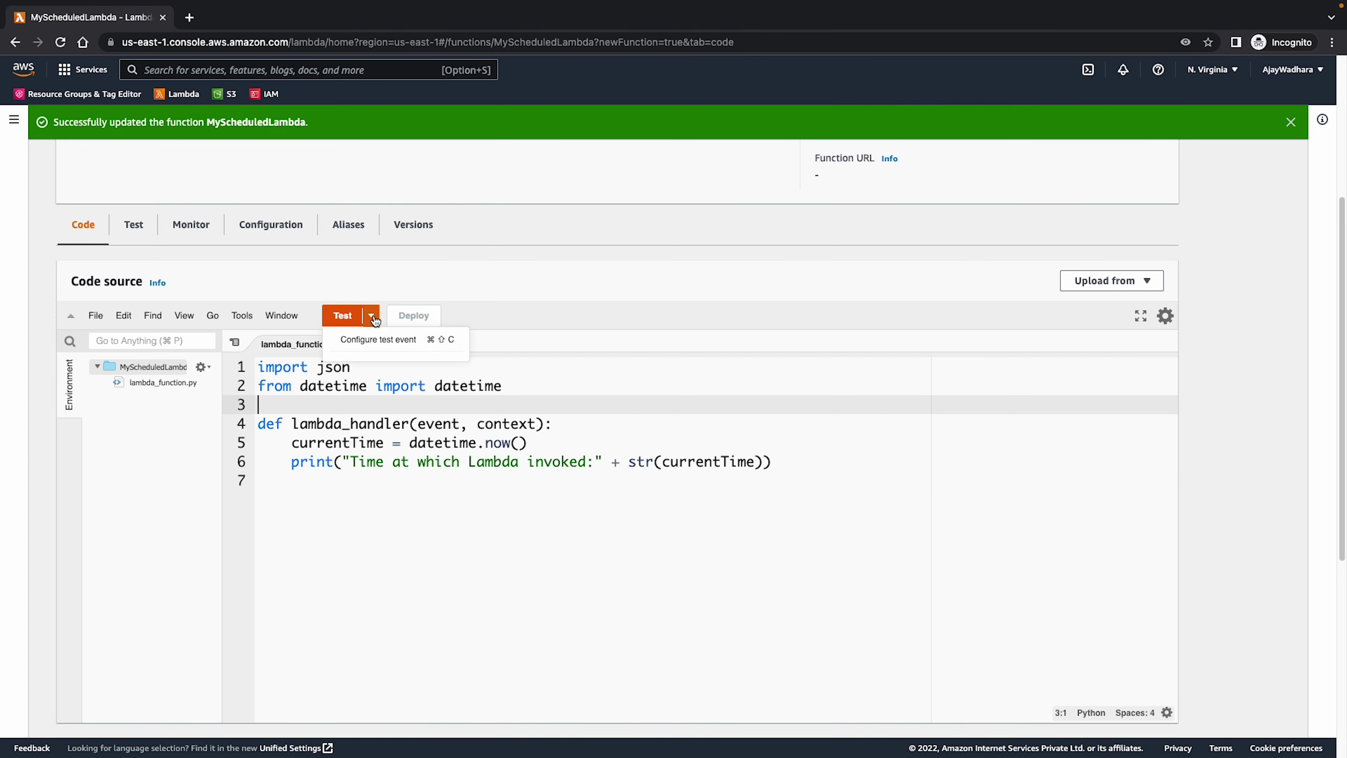
left_click(376, 339)
left_click(436, 285)
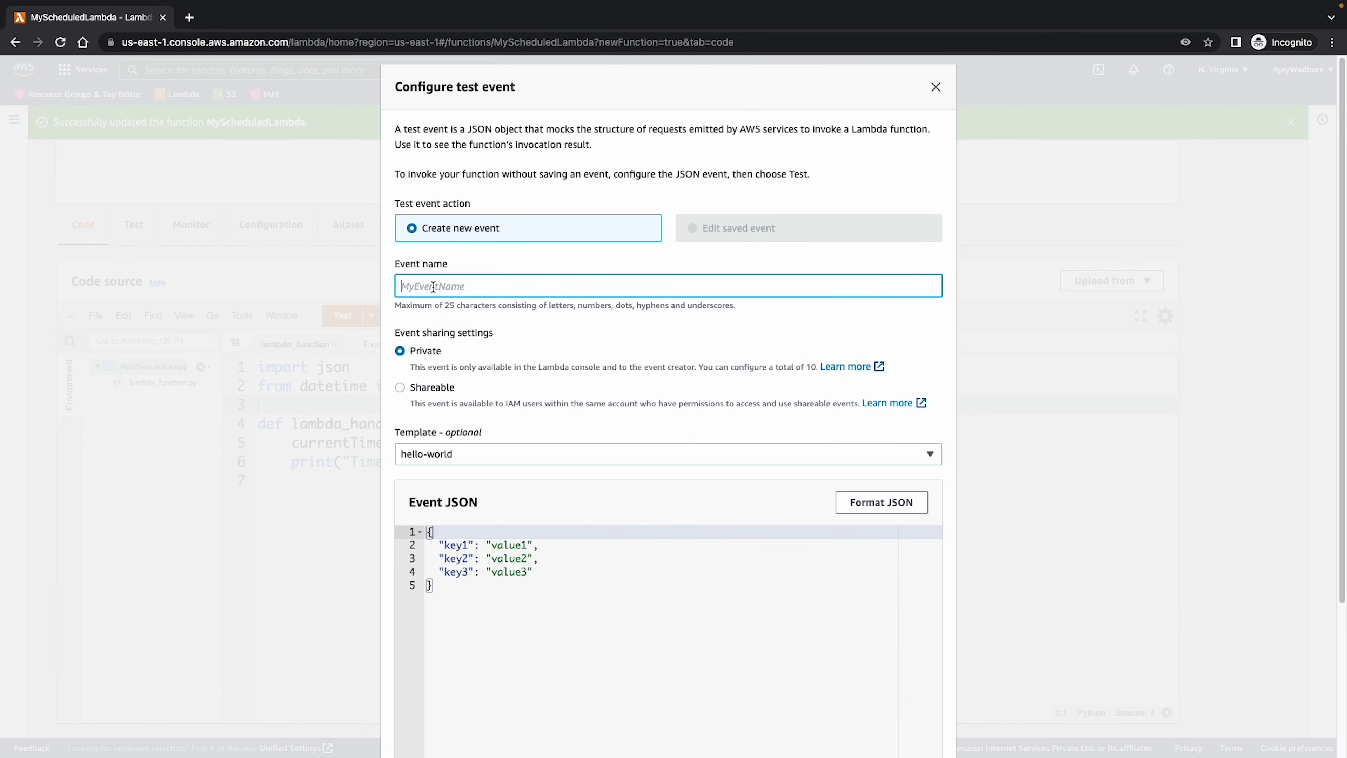
type("test")
left_click(510, 610)
key("ctrl+a")
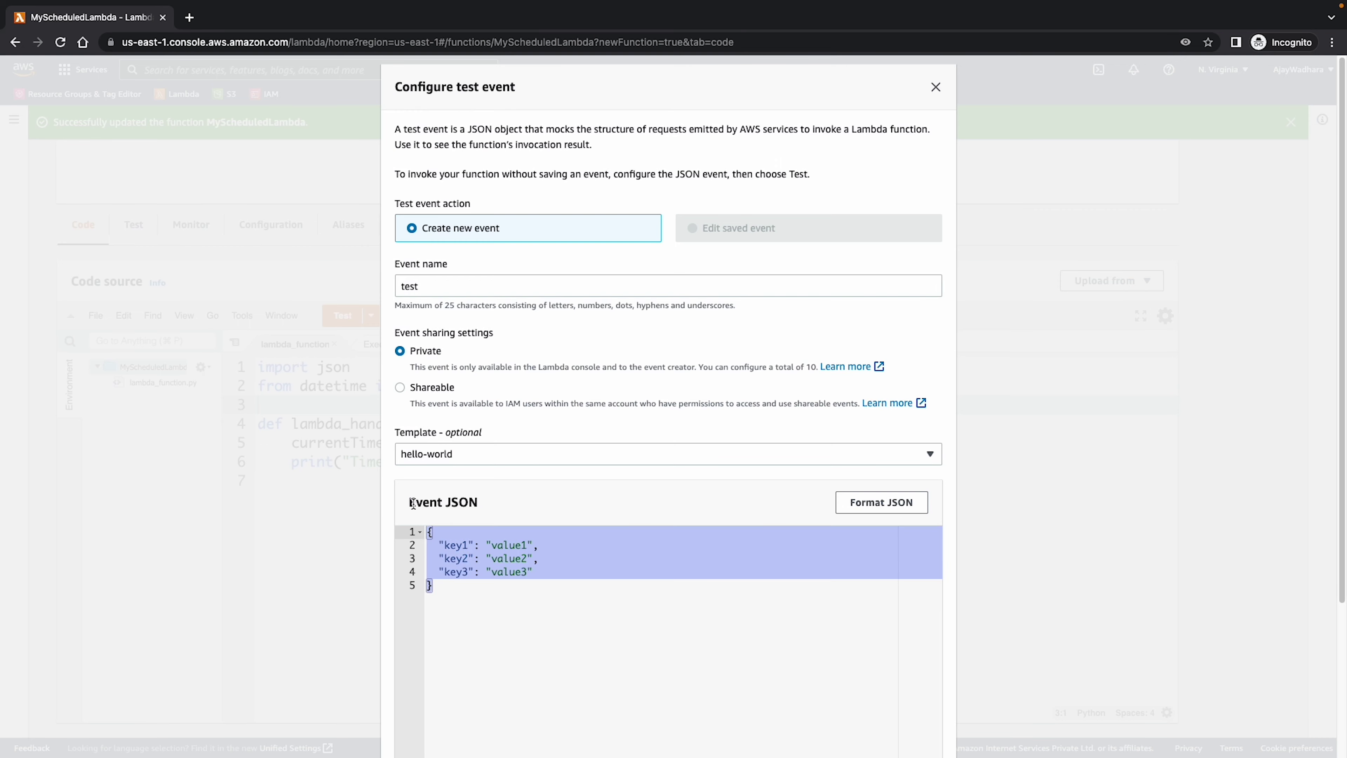
key("BackSpace")
type("{}")
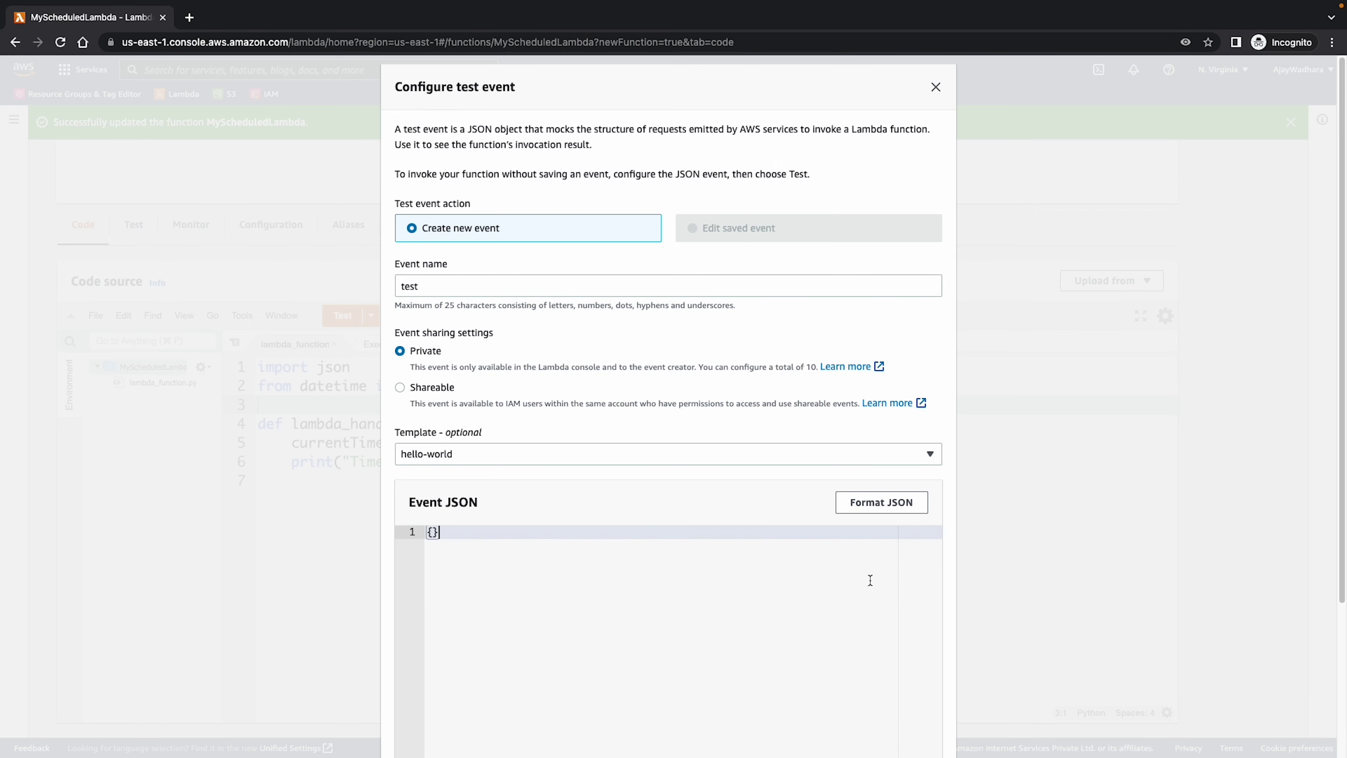
scroll(880, 579, "down", 4)
left_click(915, 728)
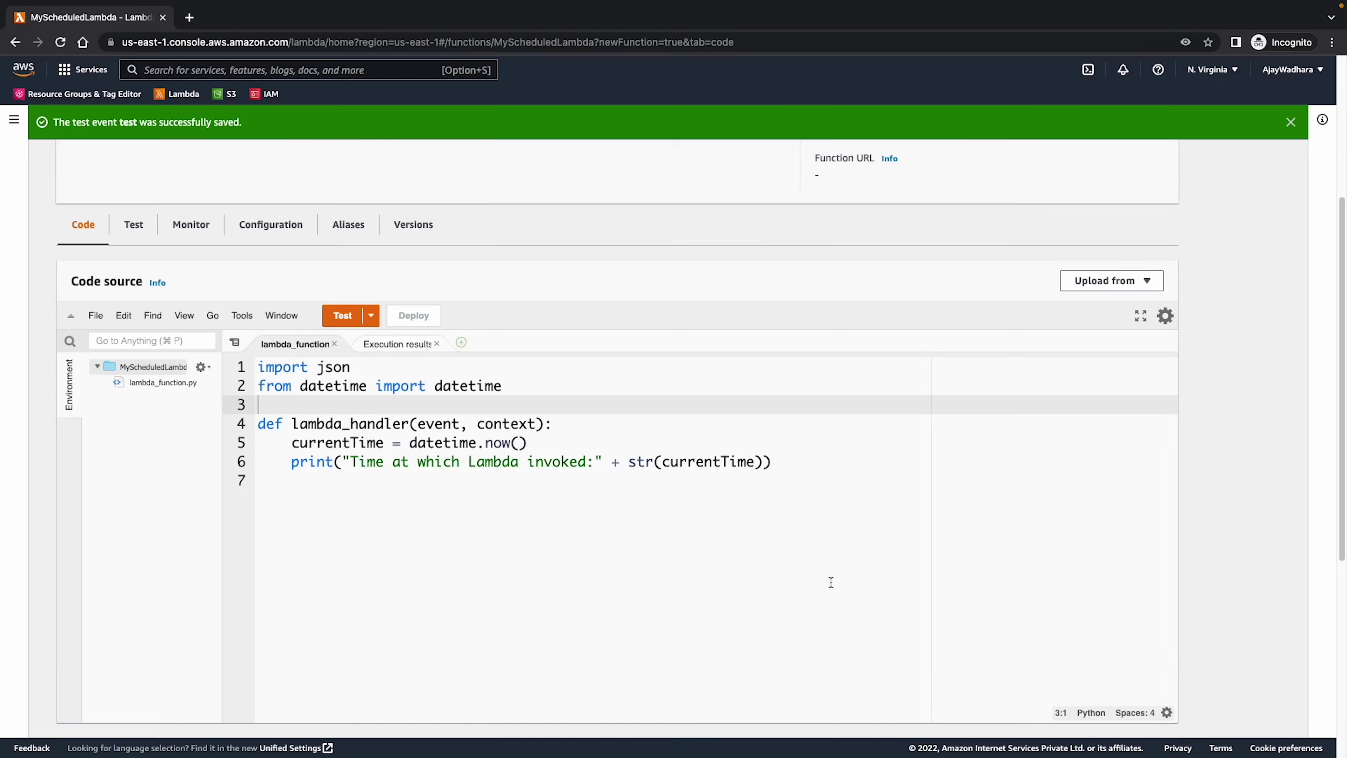
Run the function with the test event, check the invocation time in the function logs, and return to the lambda_function code
left_click(340, 316)
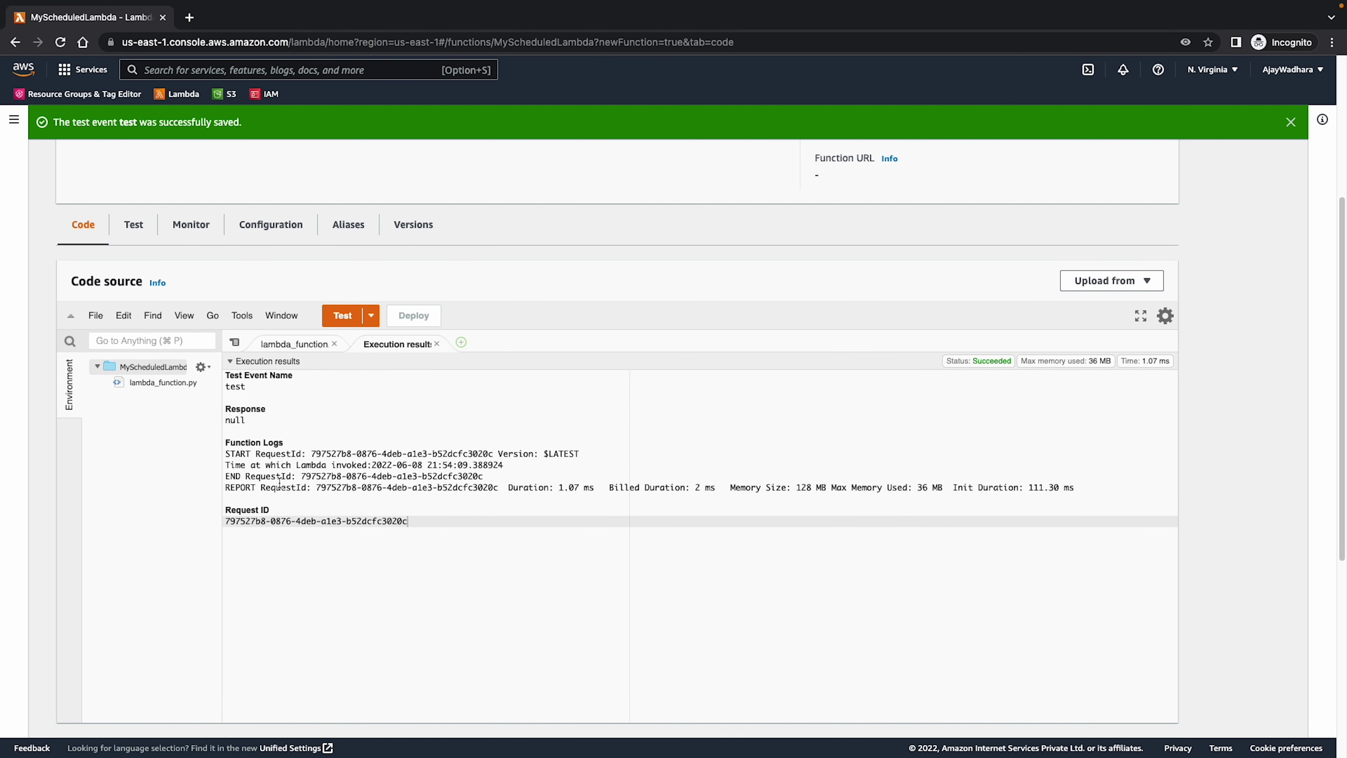
left_click_drag(230, 465, 503, 466)
left_click(286, 344)
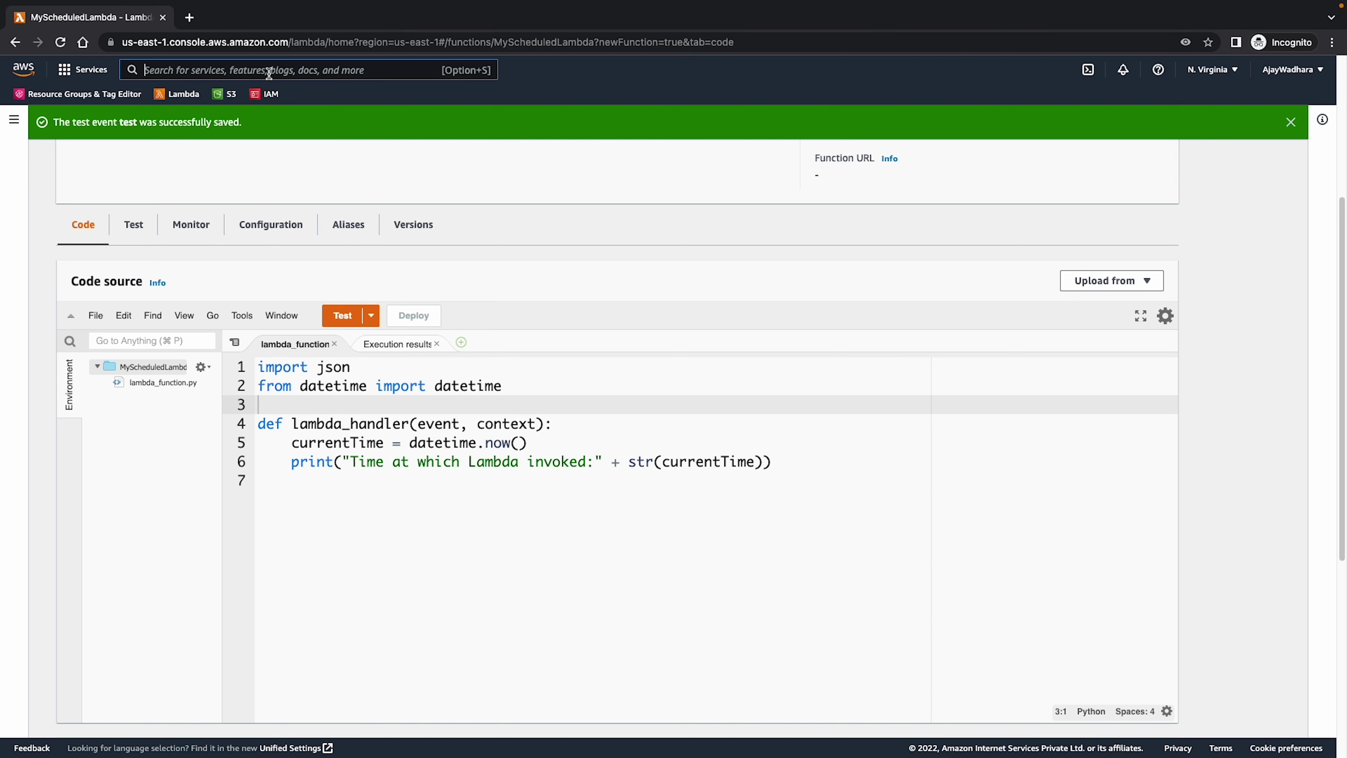
Search the AWS services for "event" and open Amazon EventBridge in a separate browser tab
type("event")
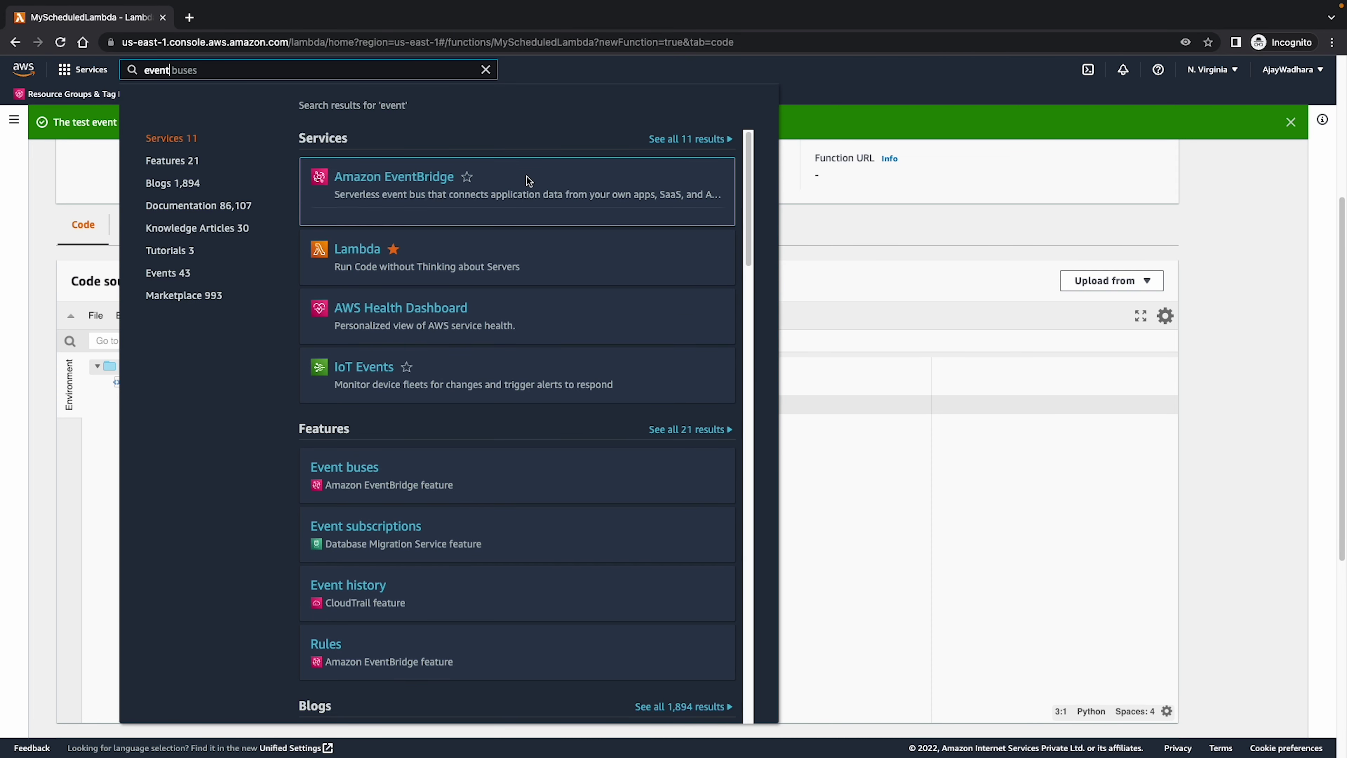
left_click(394, 176, "ctrl")
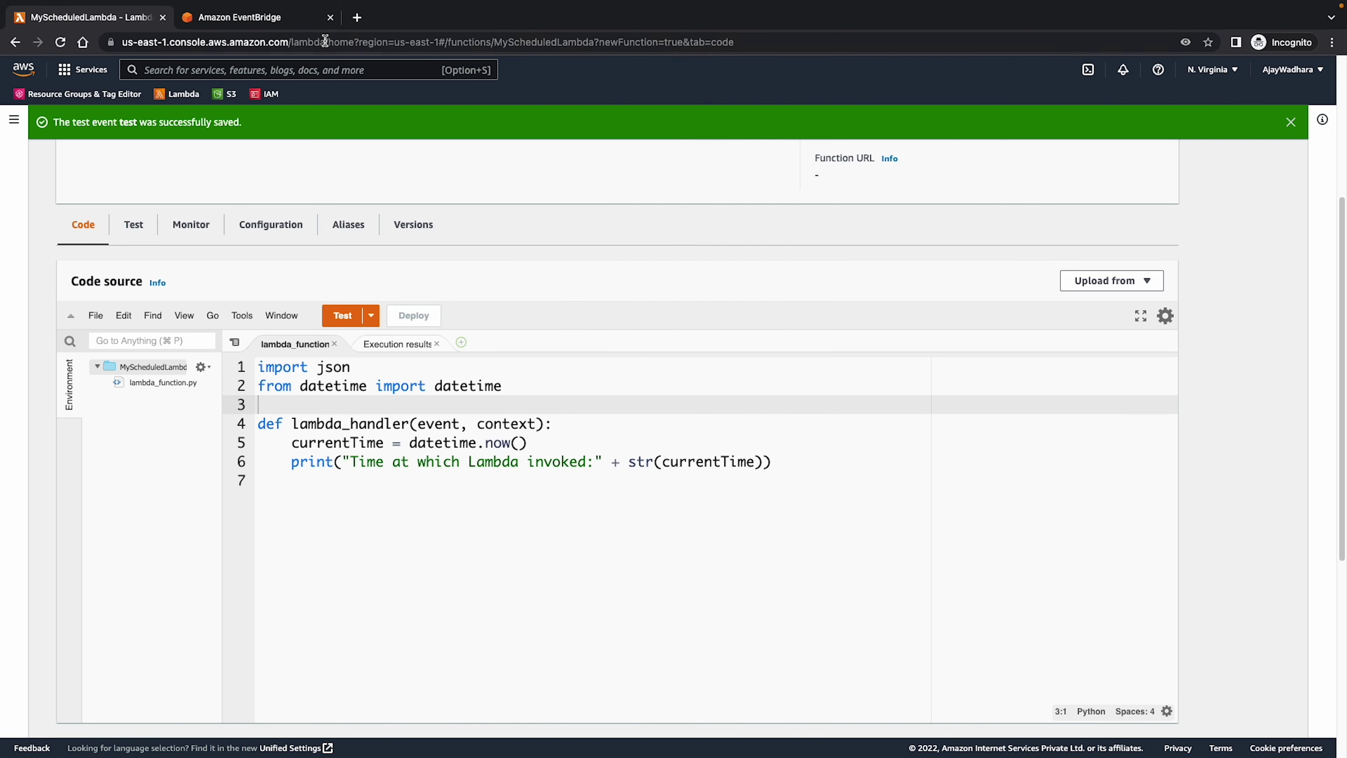
left_click(244, 17)
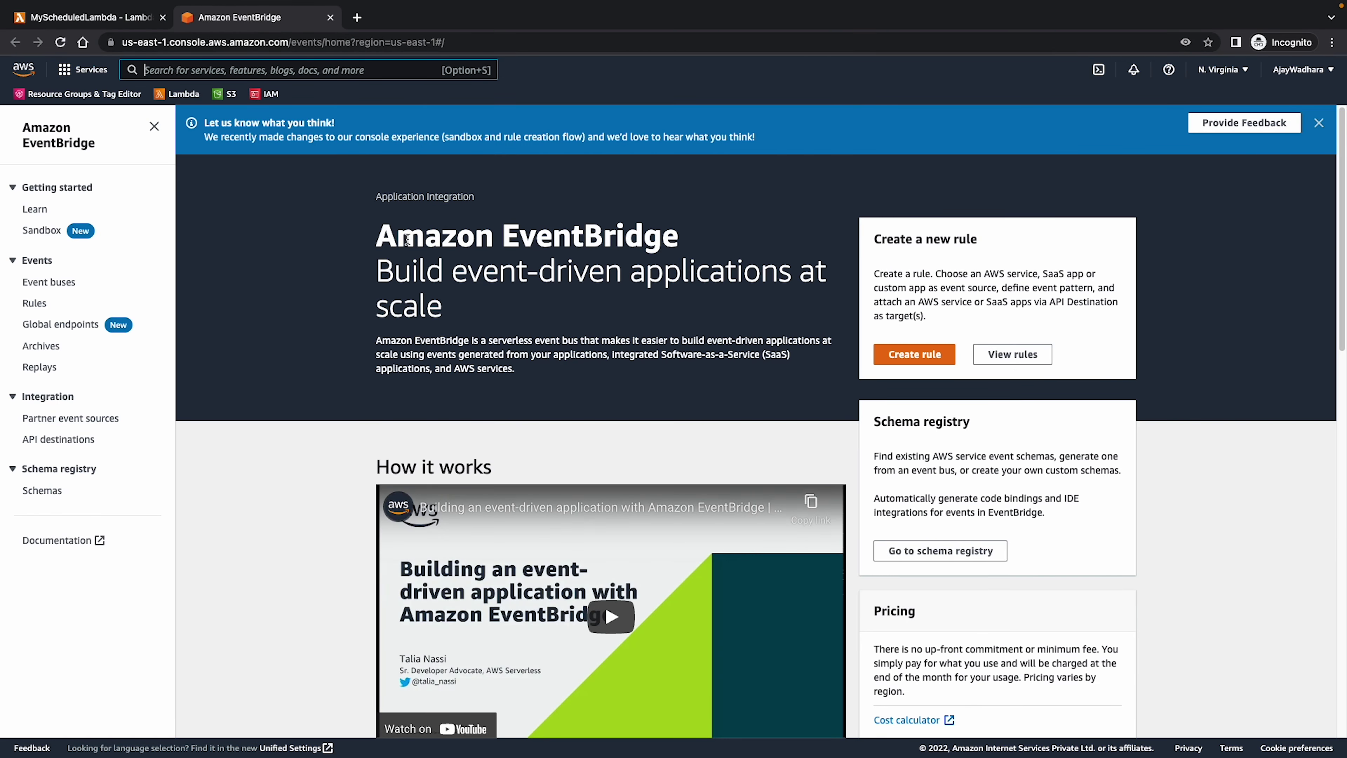
left_click_drag(407, 240, 580, 314)
left_click(581, 314)
Start a new EventBridge rule named LambdaScheduler on the default event bus, set its rule type to Schedule, and continue to the schedule definition
left_click(911, 355)
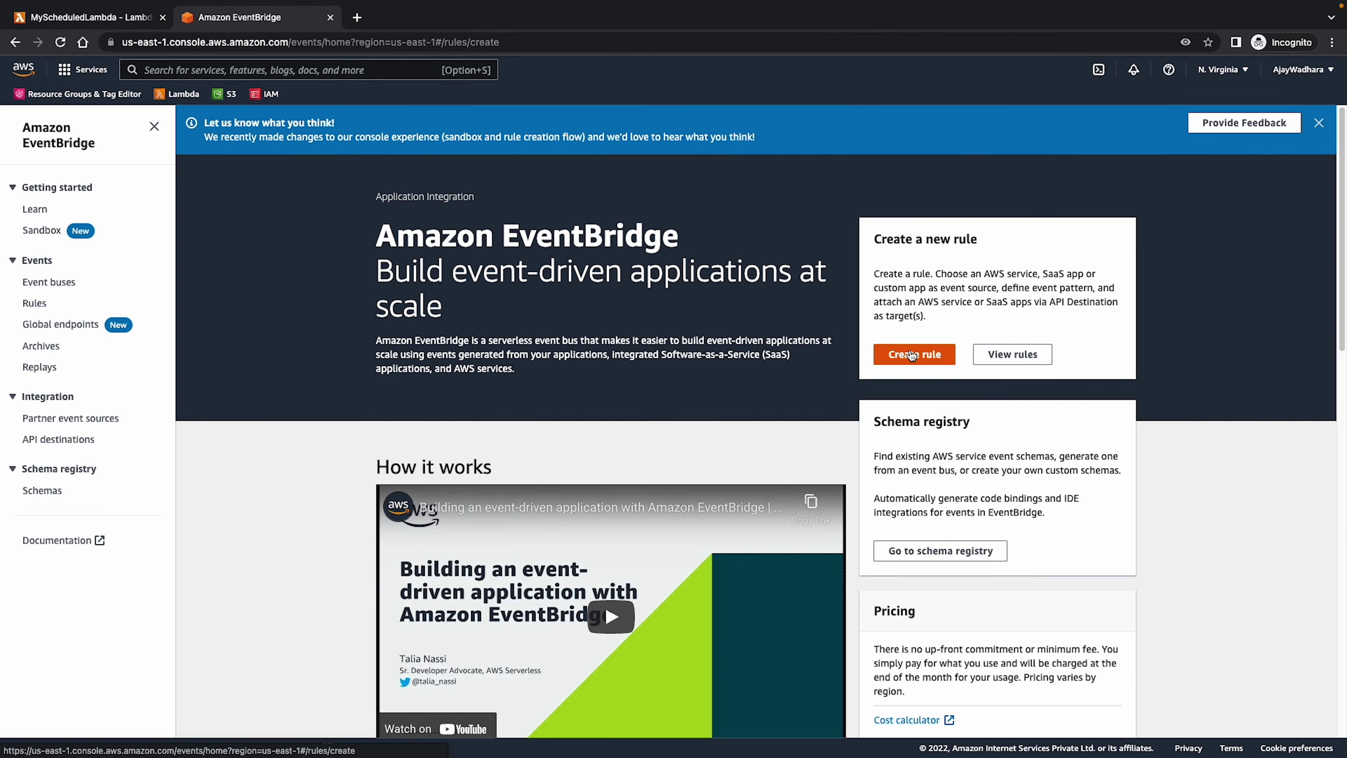
left_click(376, 340)
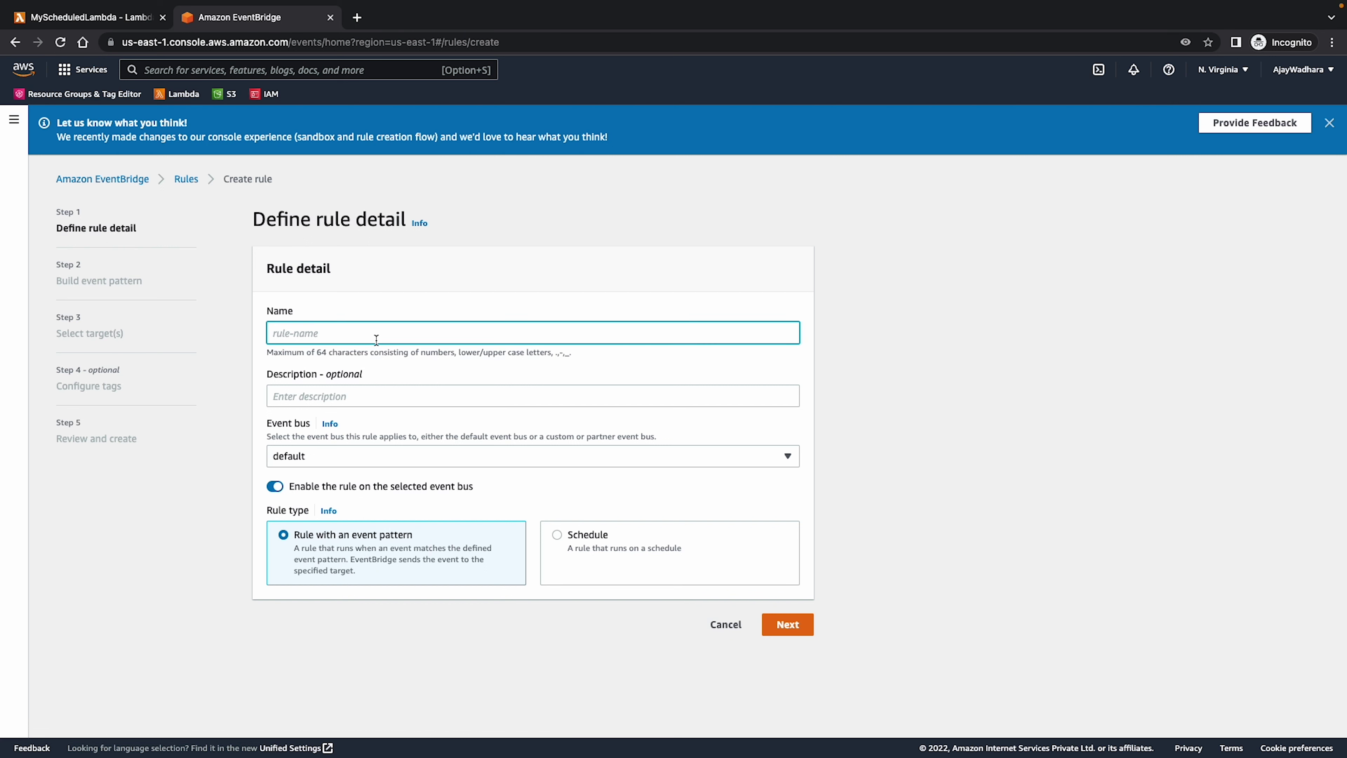
type("LambdaScheduler")
left_click(291, 396)
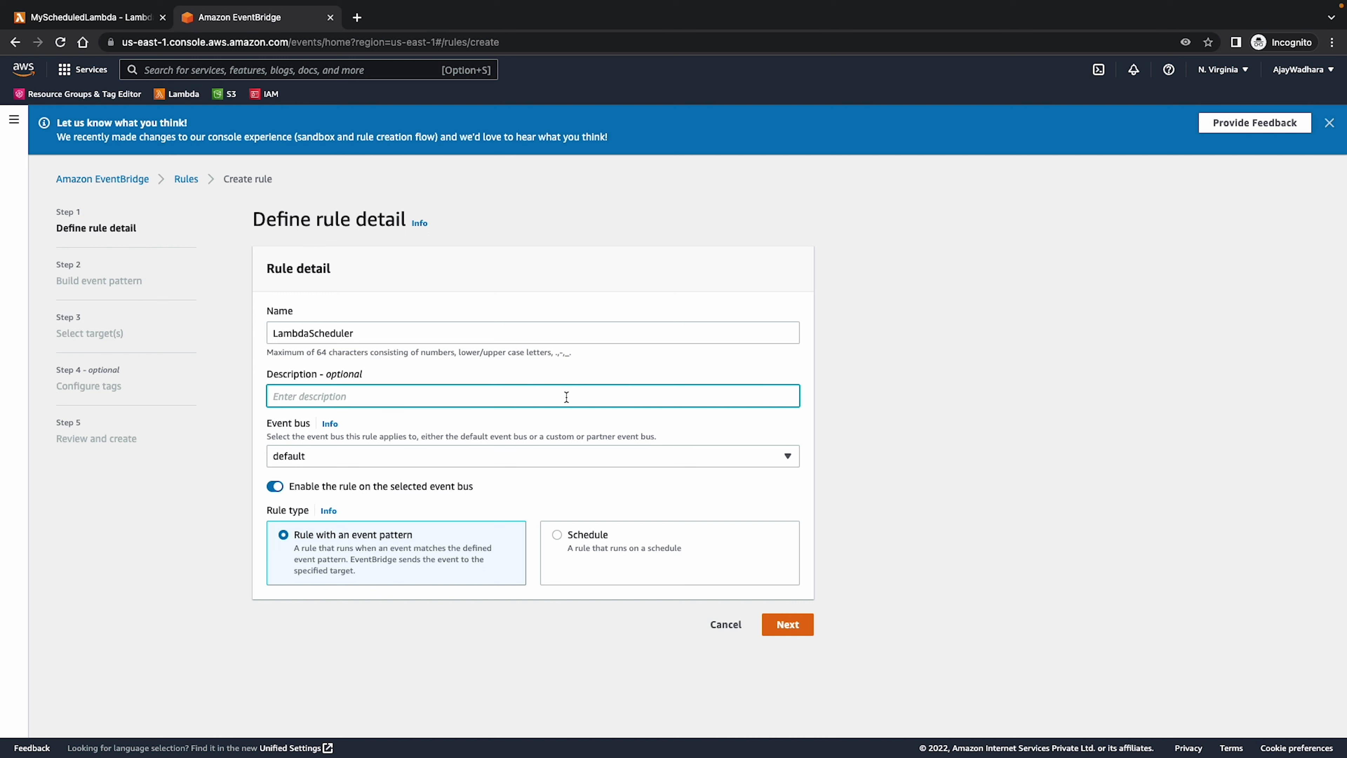
left_click(970, 396)
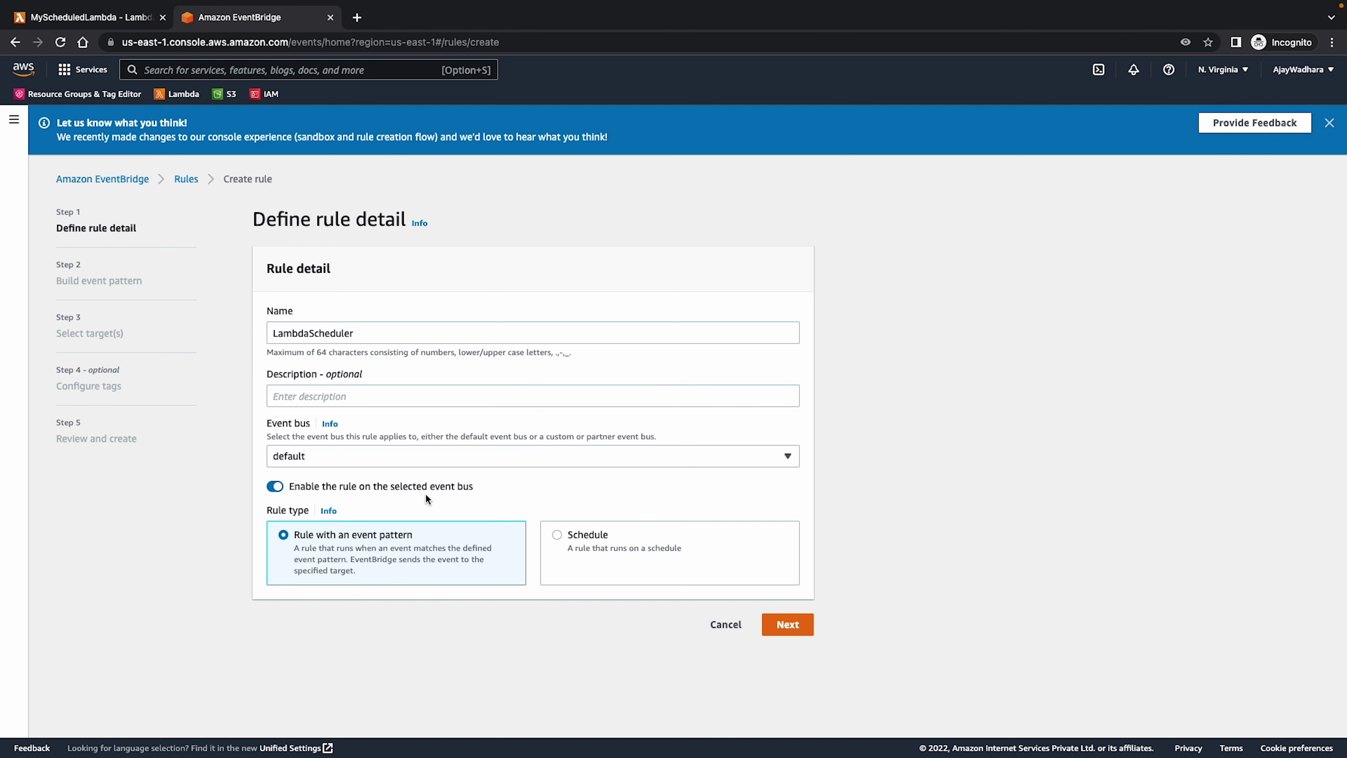
left_click(281, 513)
left_click(557, 535)
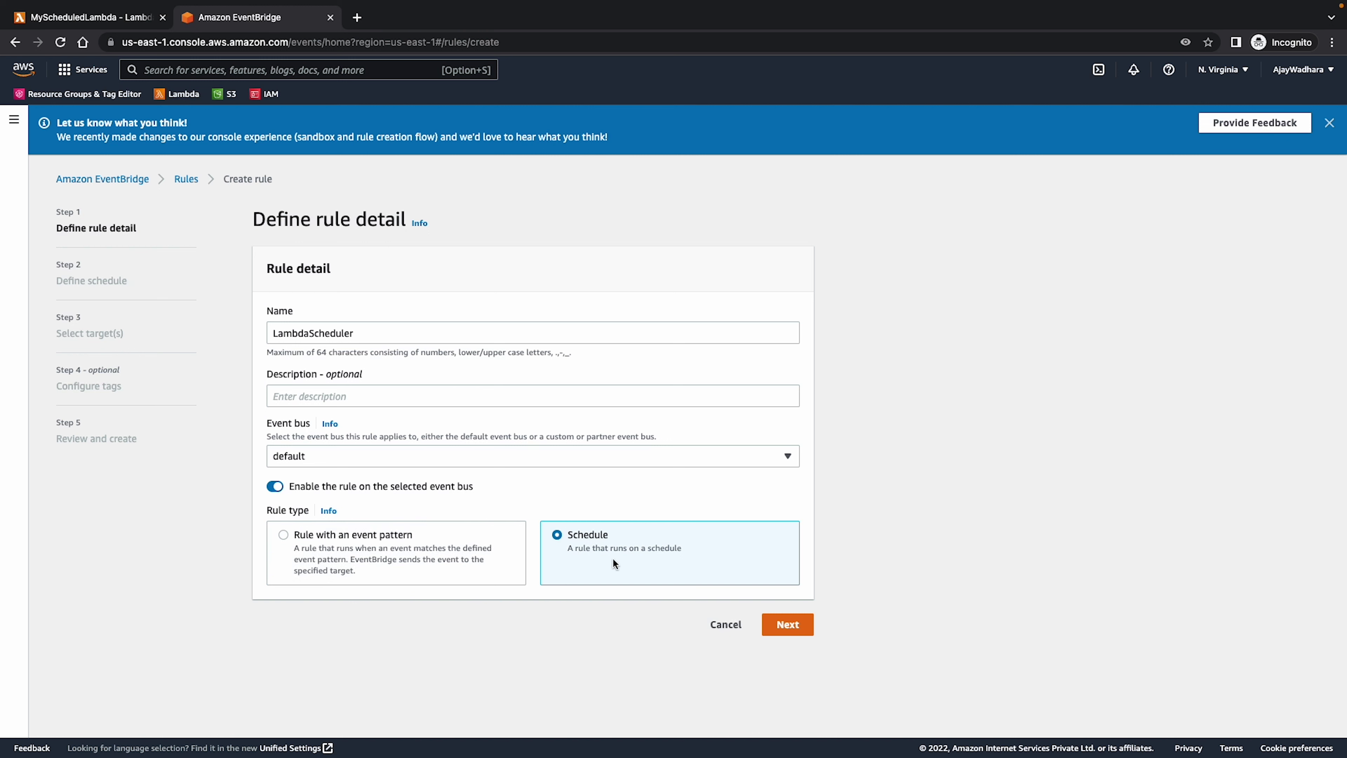
left_click(788, 624)
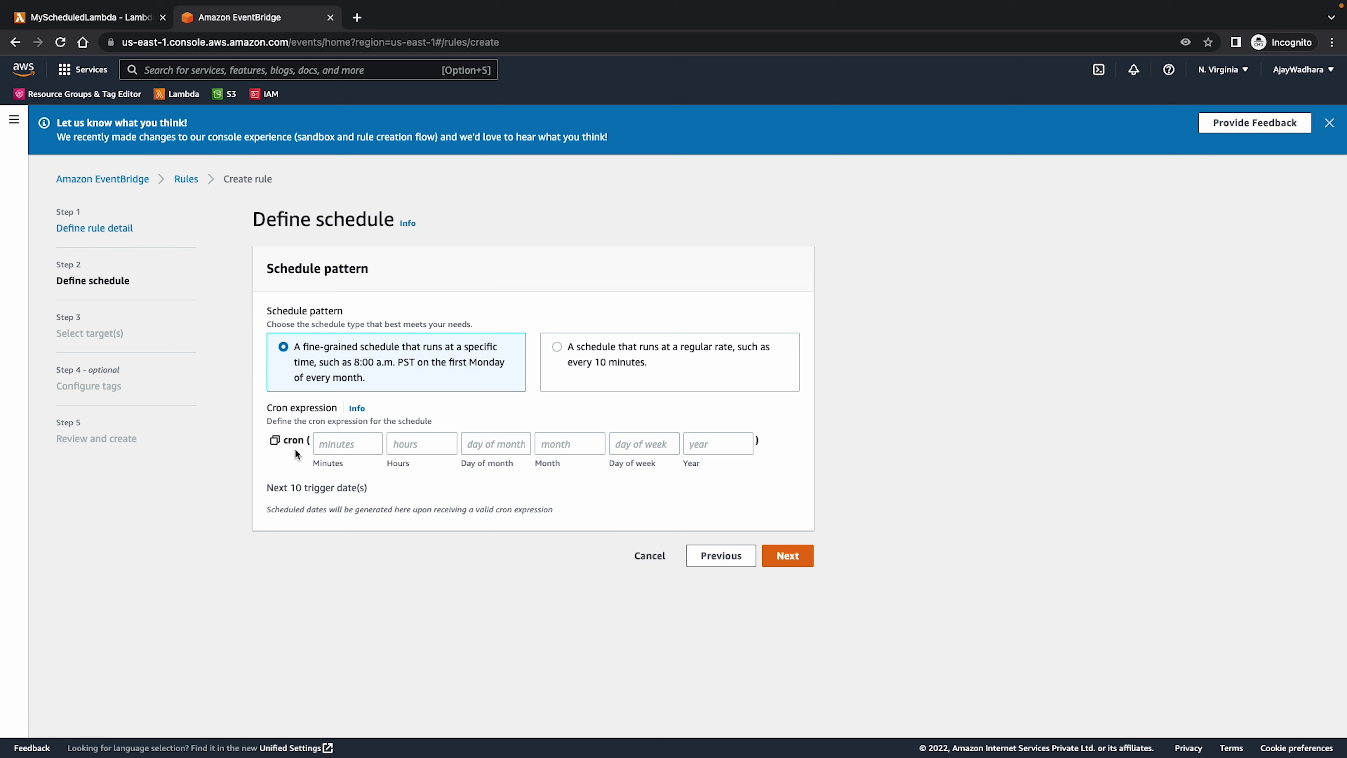
Fill in the cron expression with 20 for hours and * for minutes, day of month, month, day of week and year
left_click_drag(288, 445, 298, 445)
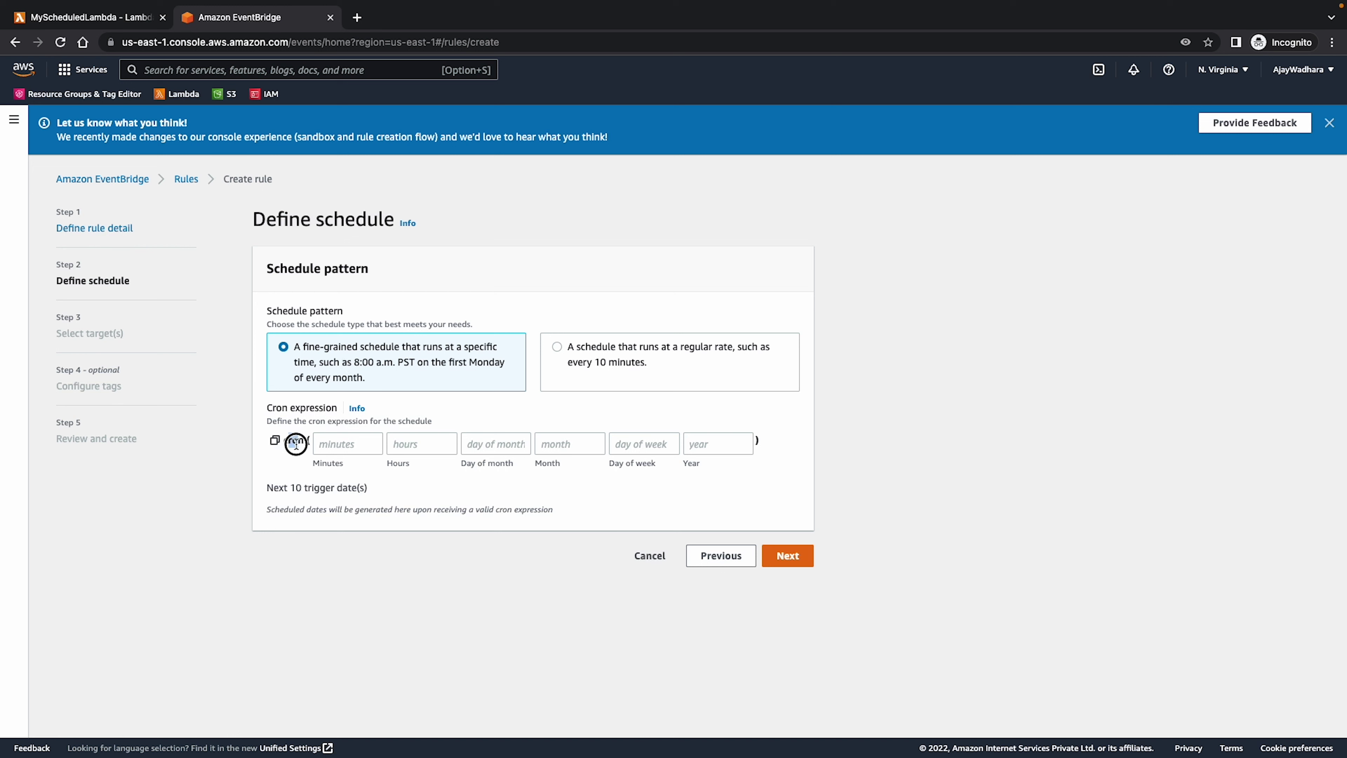
left_click(332, 447)
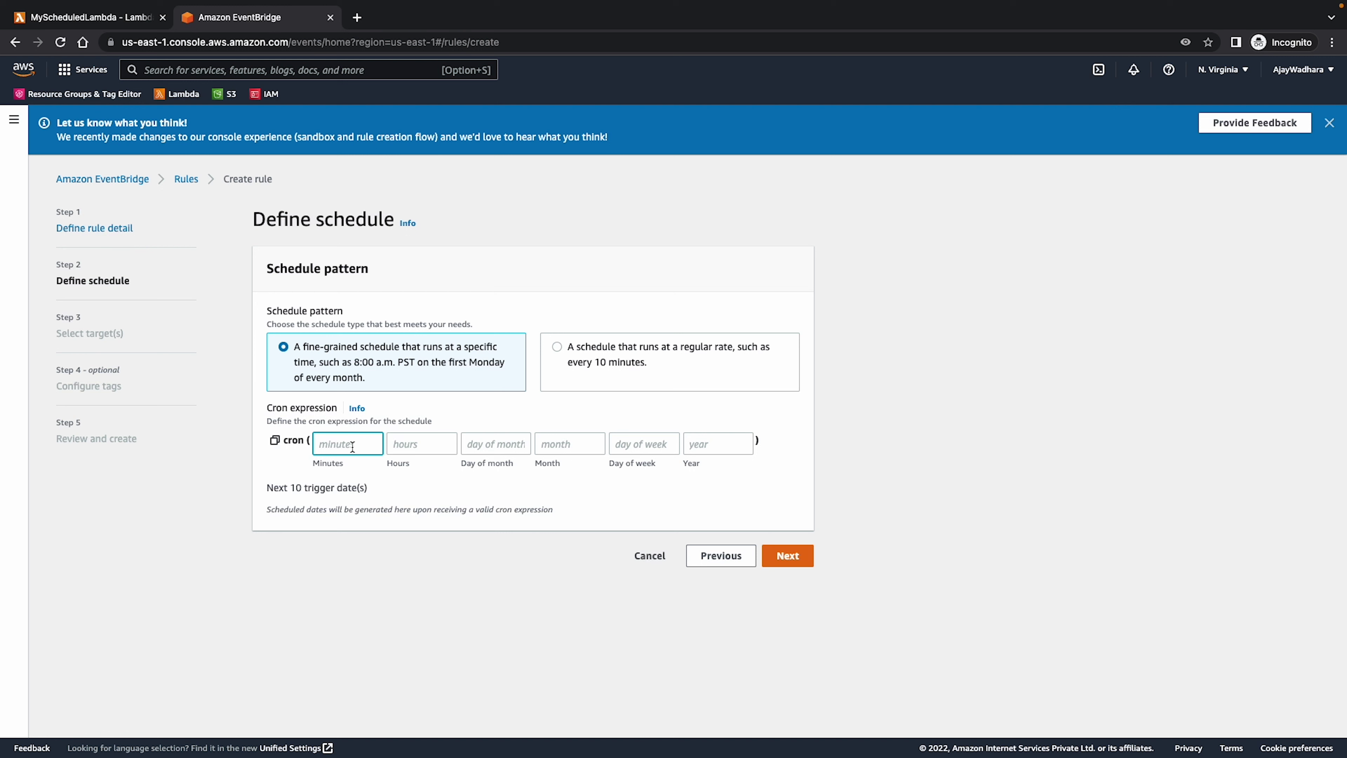
type("*")
key("Tab")
type("20")
key("Tab")
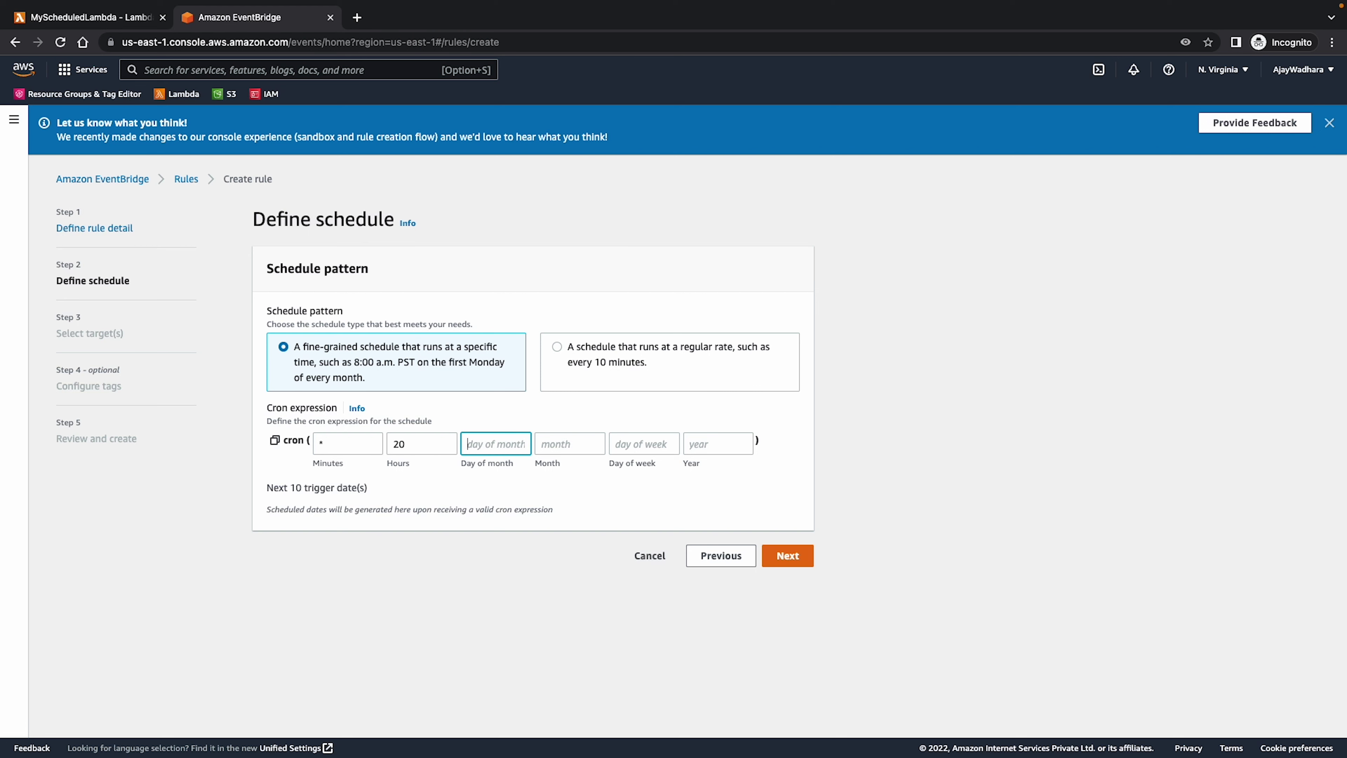
type("*")
key("Tab")
type("*")
key("Tab")
type("*")
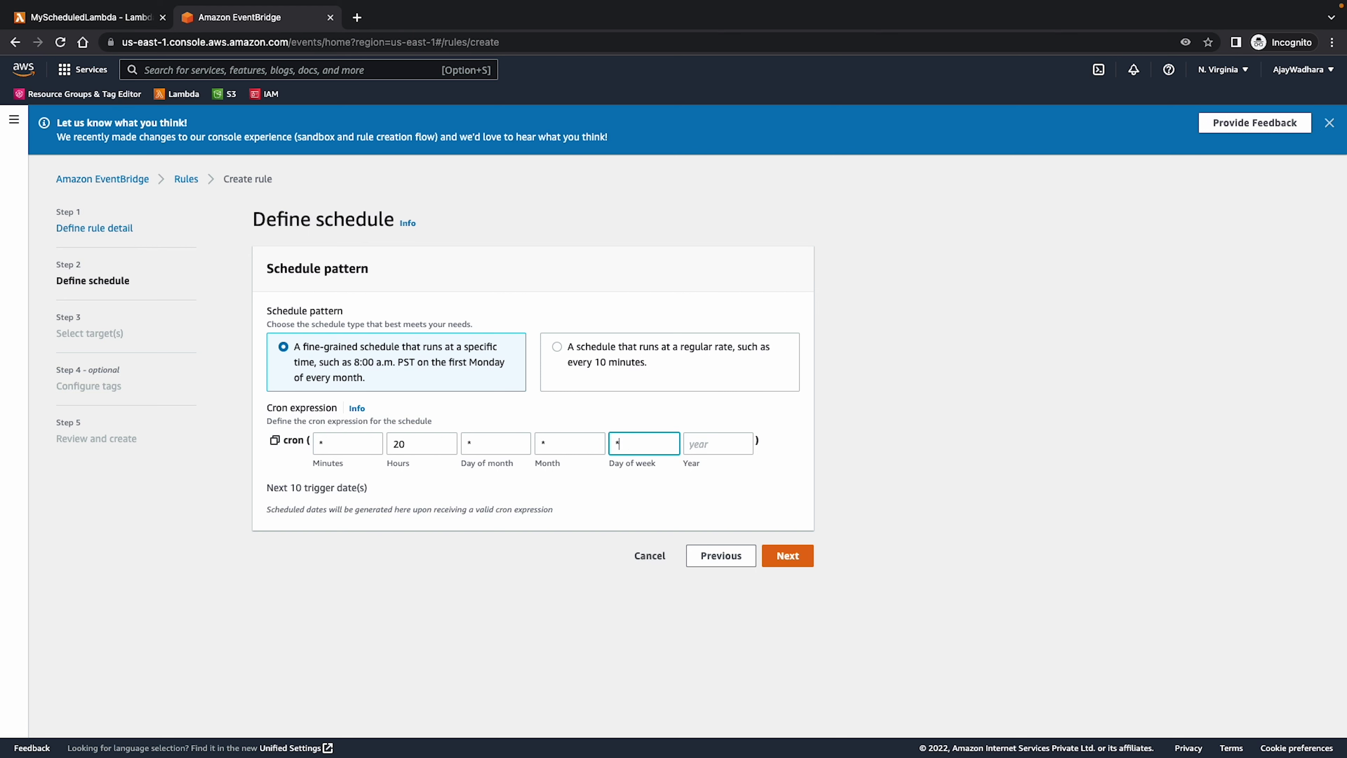
key("Tab")
type("*")
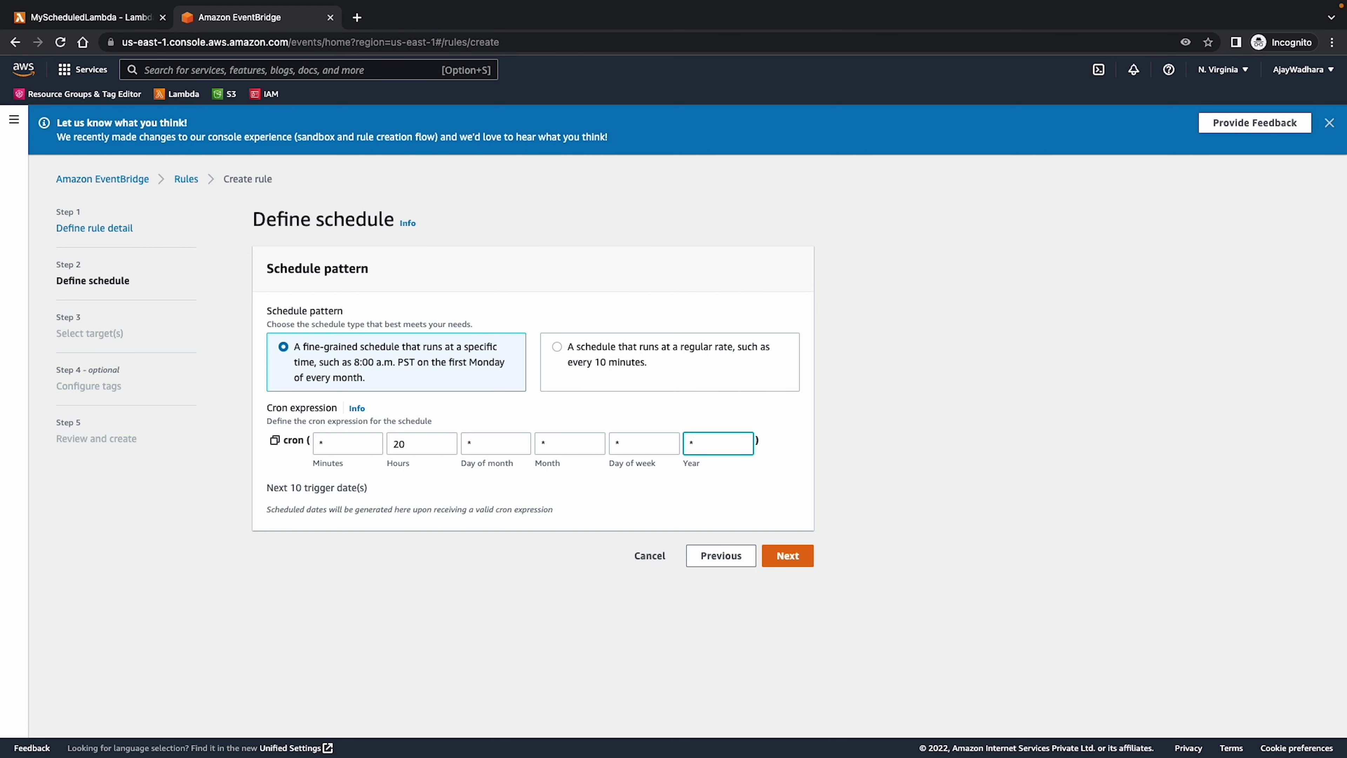
double_click(406, 447)
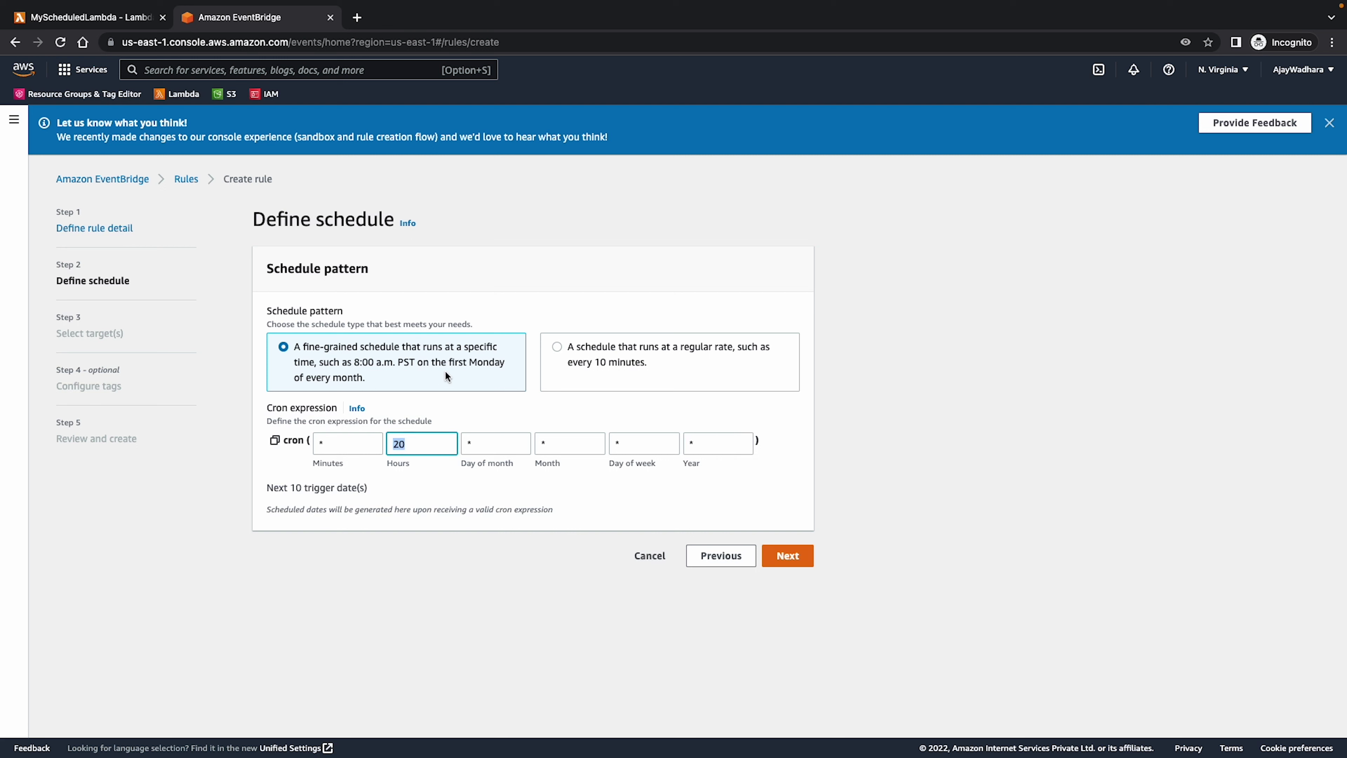
Switch the schedule pattern to a regular rate of 1 minute and continue to the target selection
left_click(557, 347)
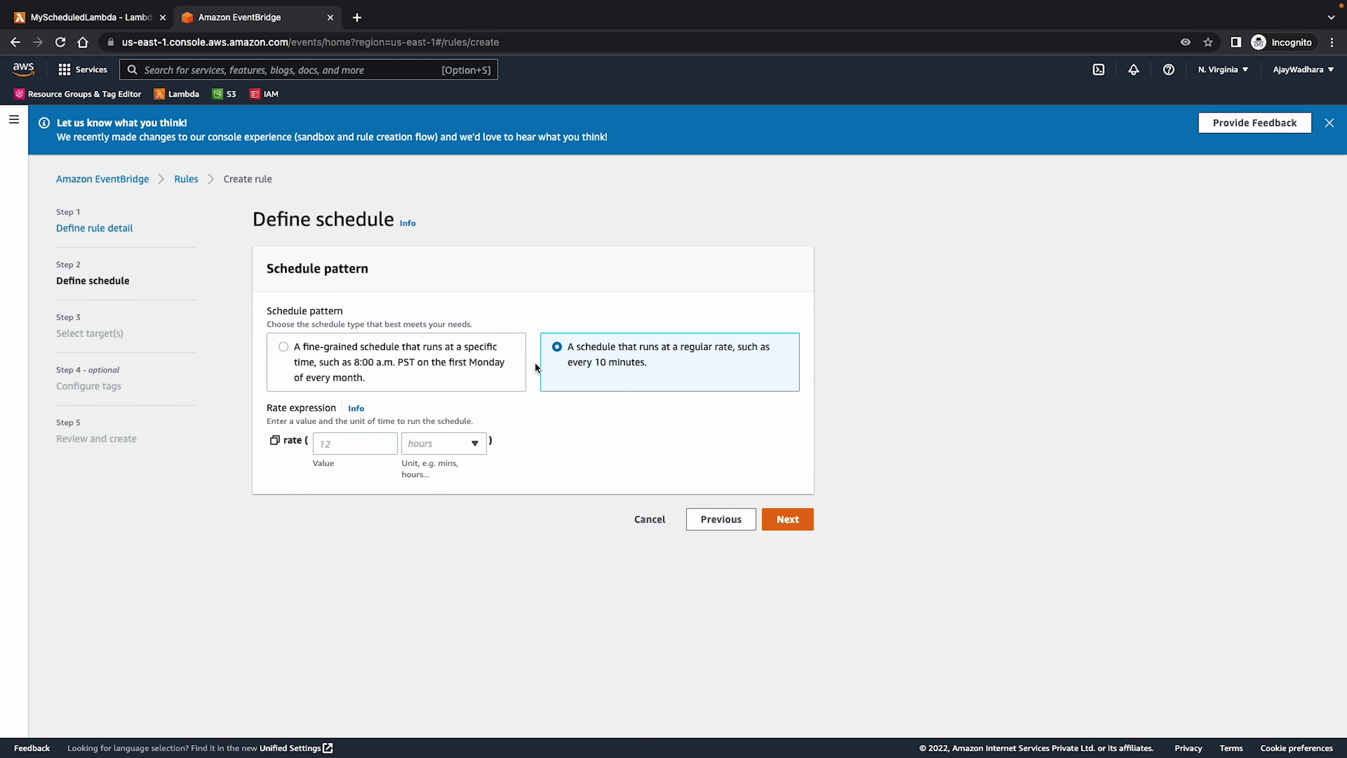
left_click(357, 443)
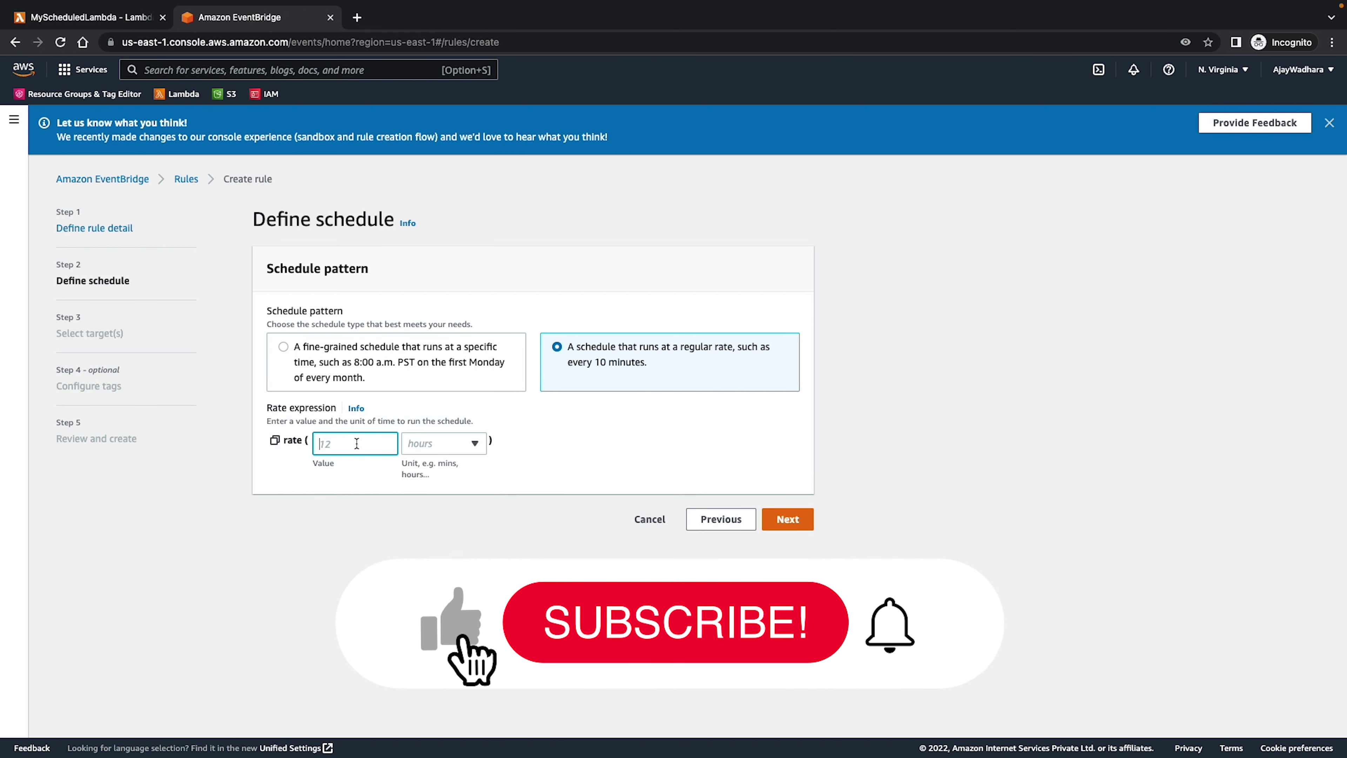
type("1")
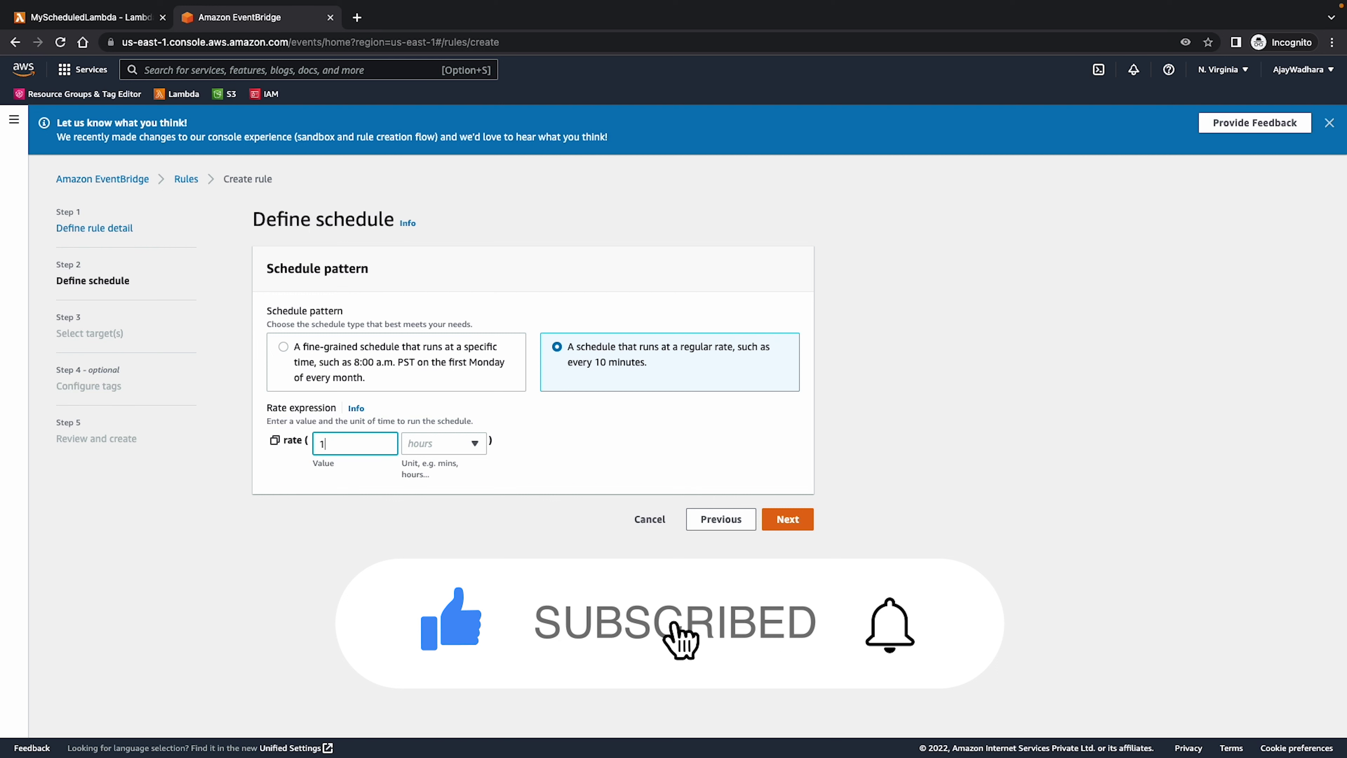
left_click(456, 444)
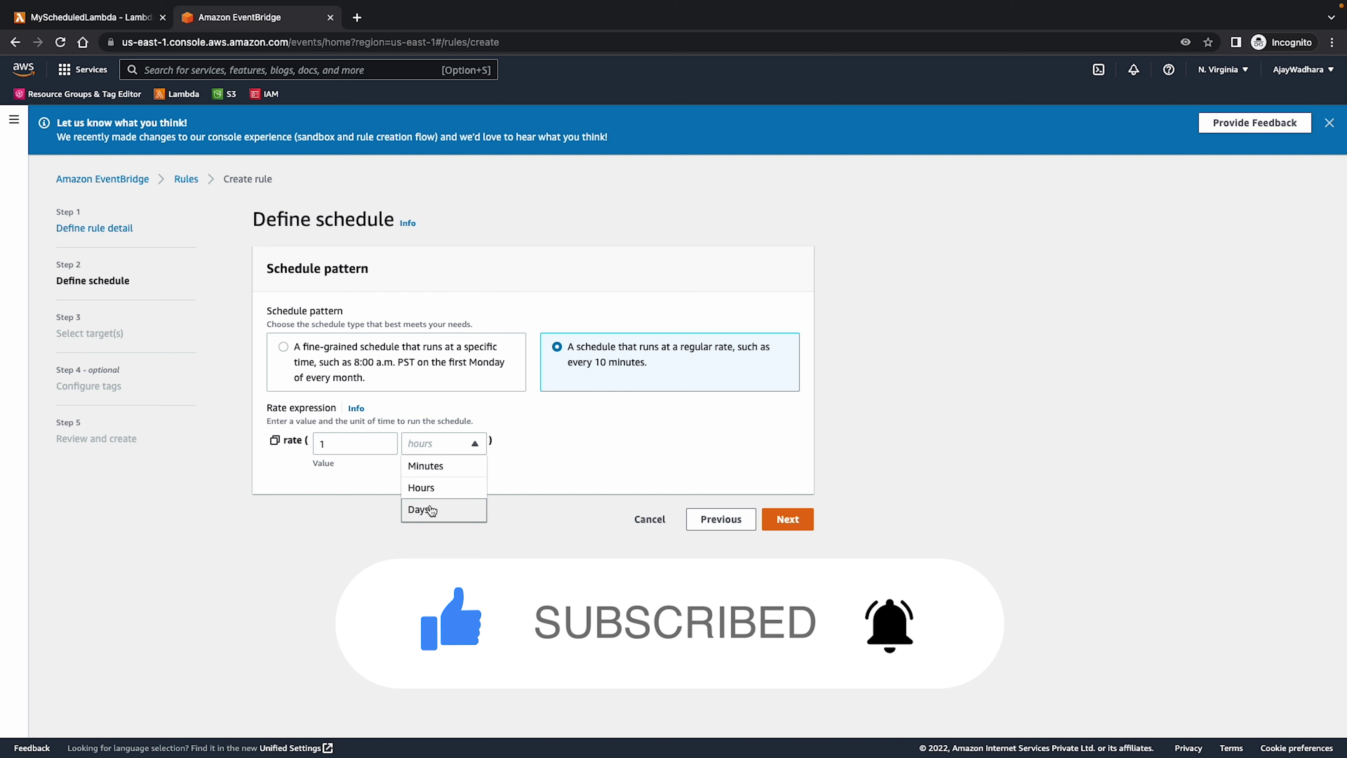
left_click(397, 466)
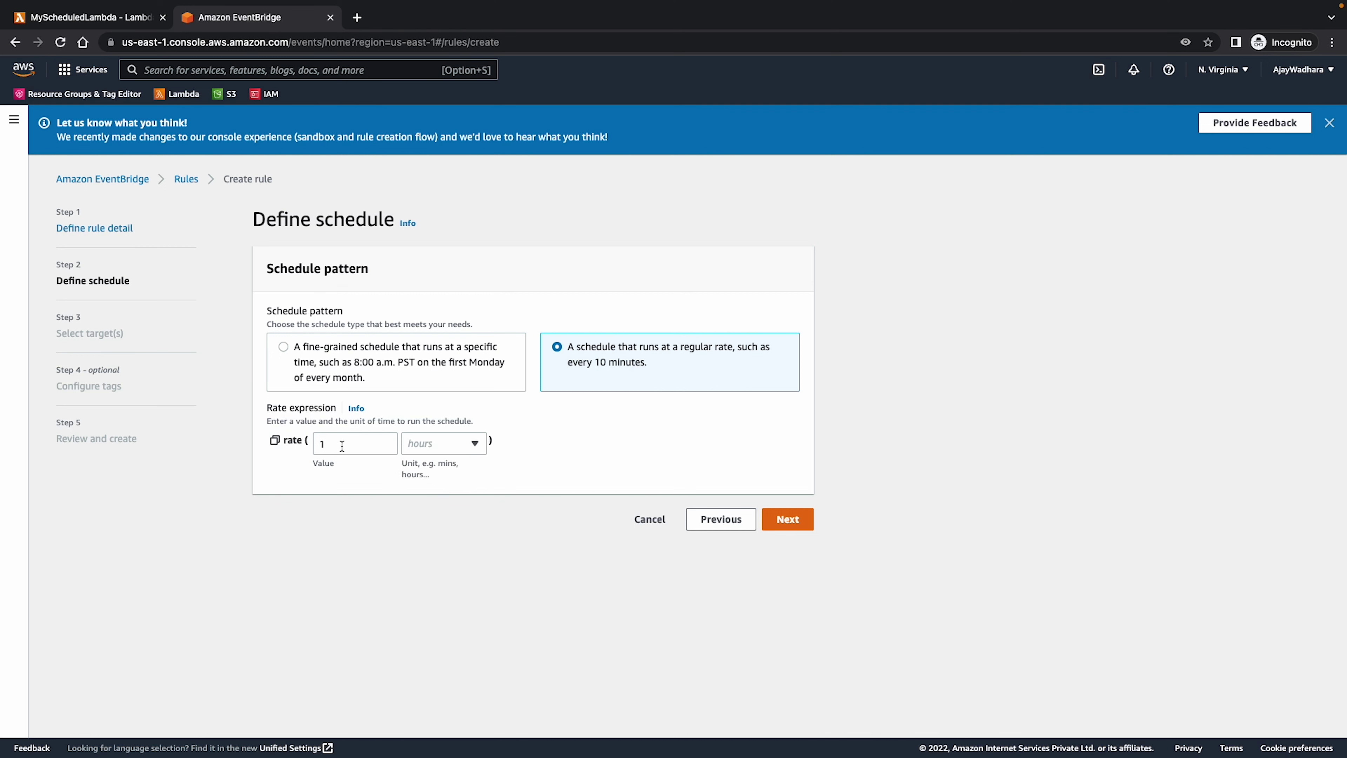
left_click(452, 445)
left_click(426, 467)
left_click(788, 519)
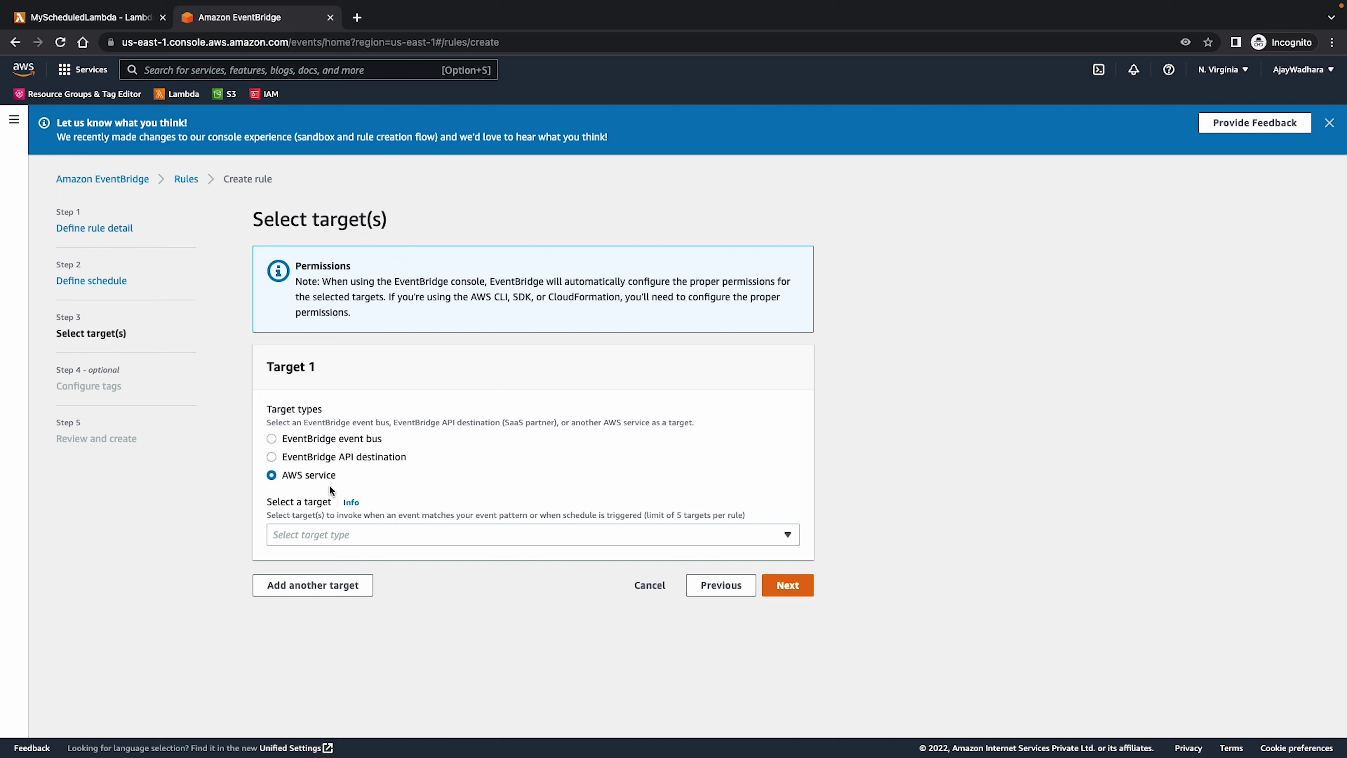
Set the rule's AWS service target to Lambda function and choose the MyScheduledLambda function
left_click(321, 533)
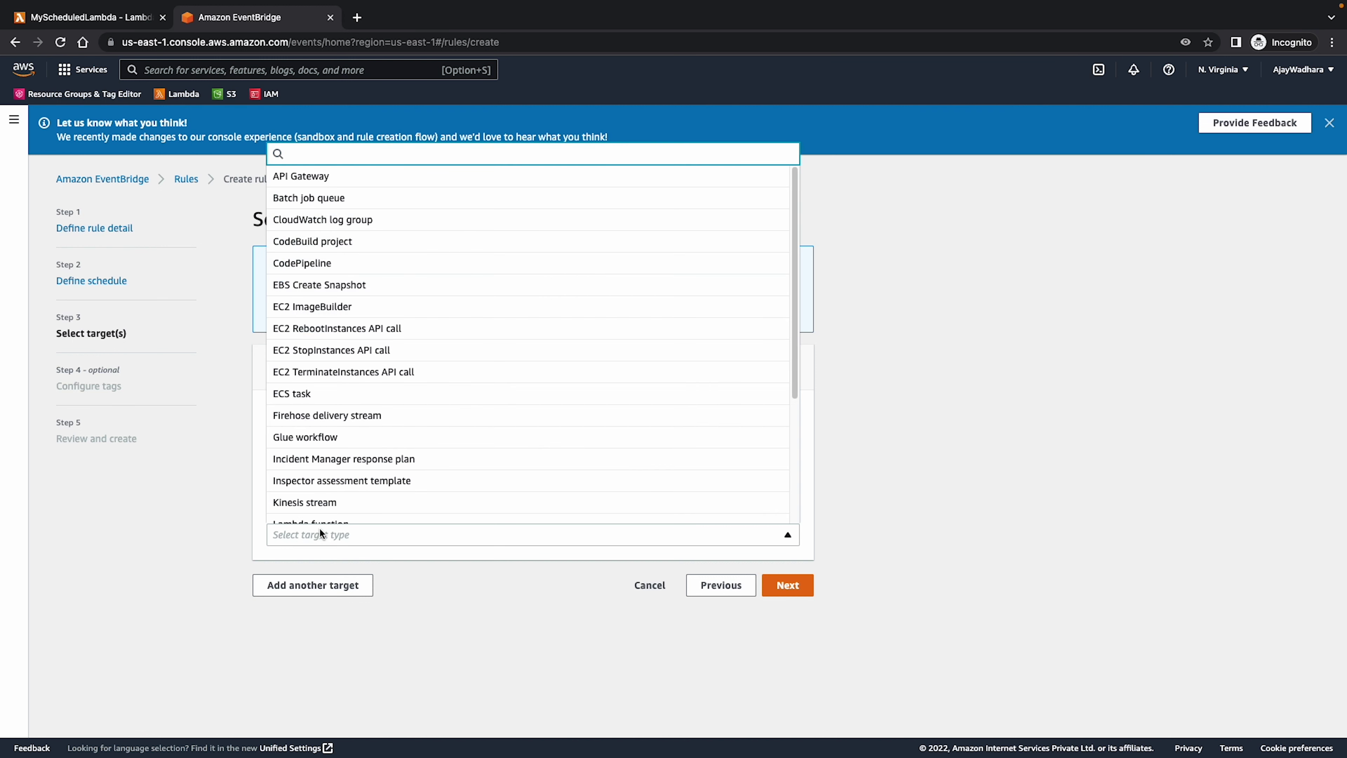
type("Lambda")
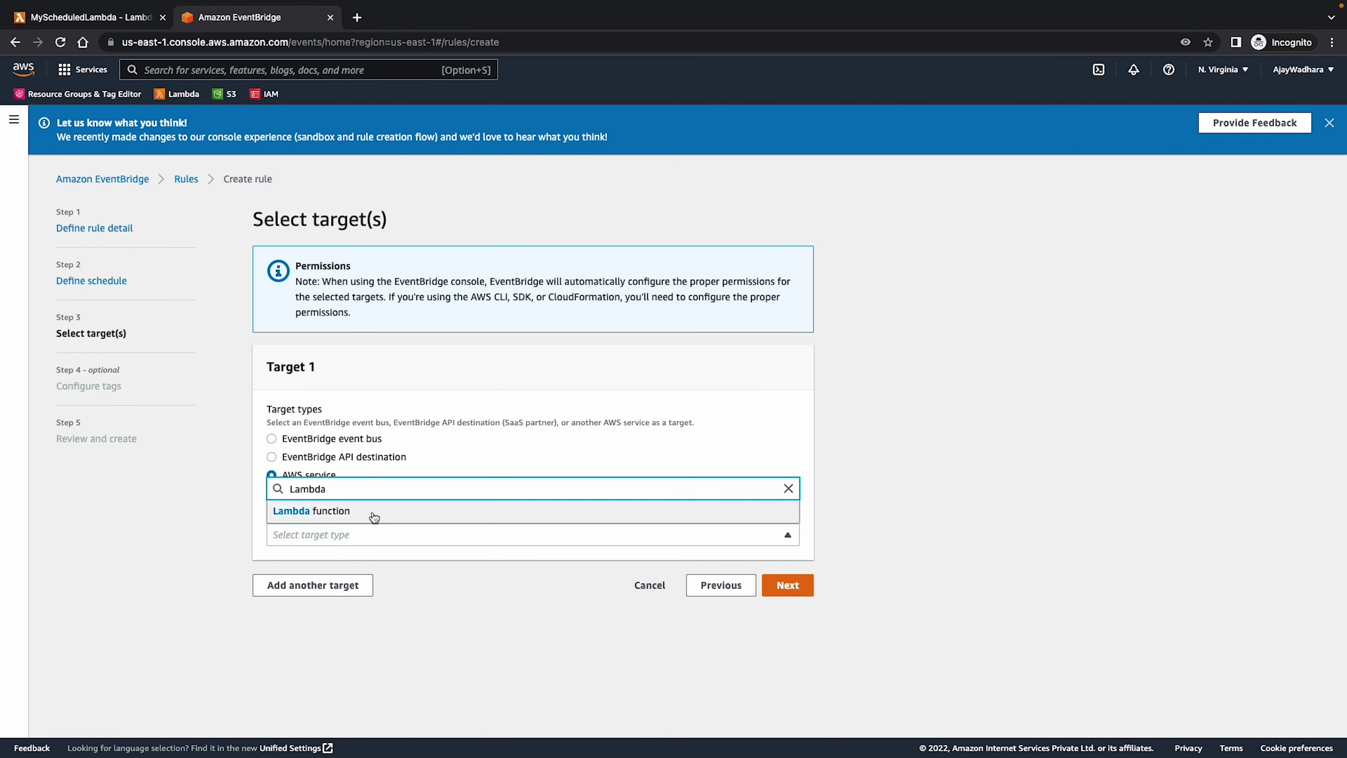
left_click(374, 512)
left_click(375, 581)
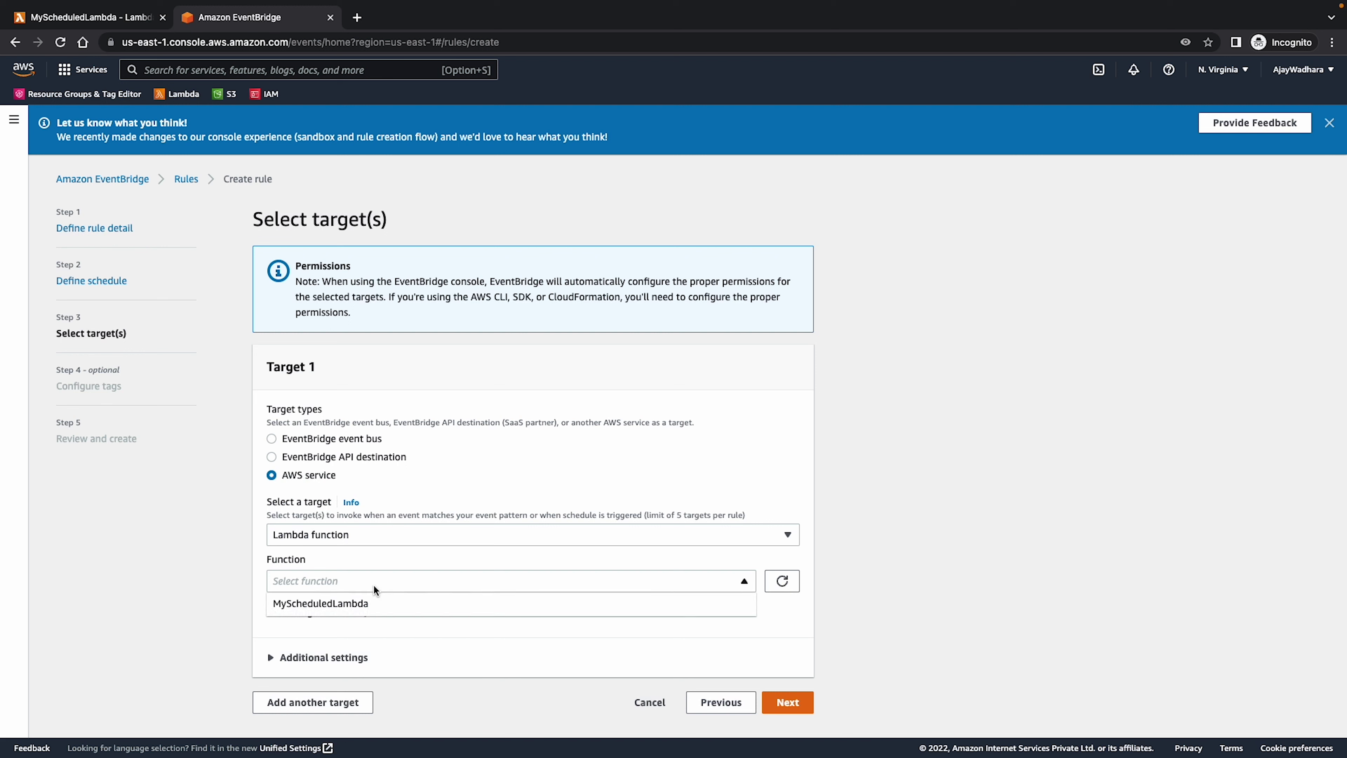
left_click(314, 605)
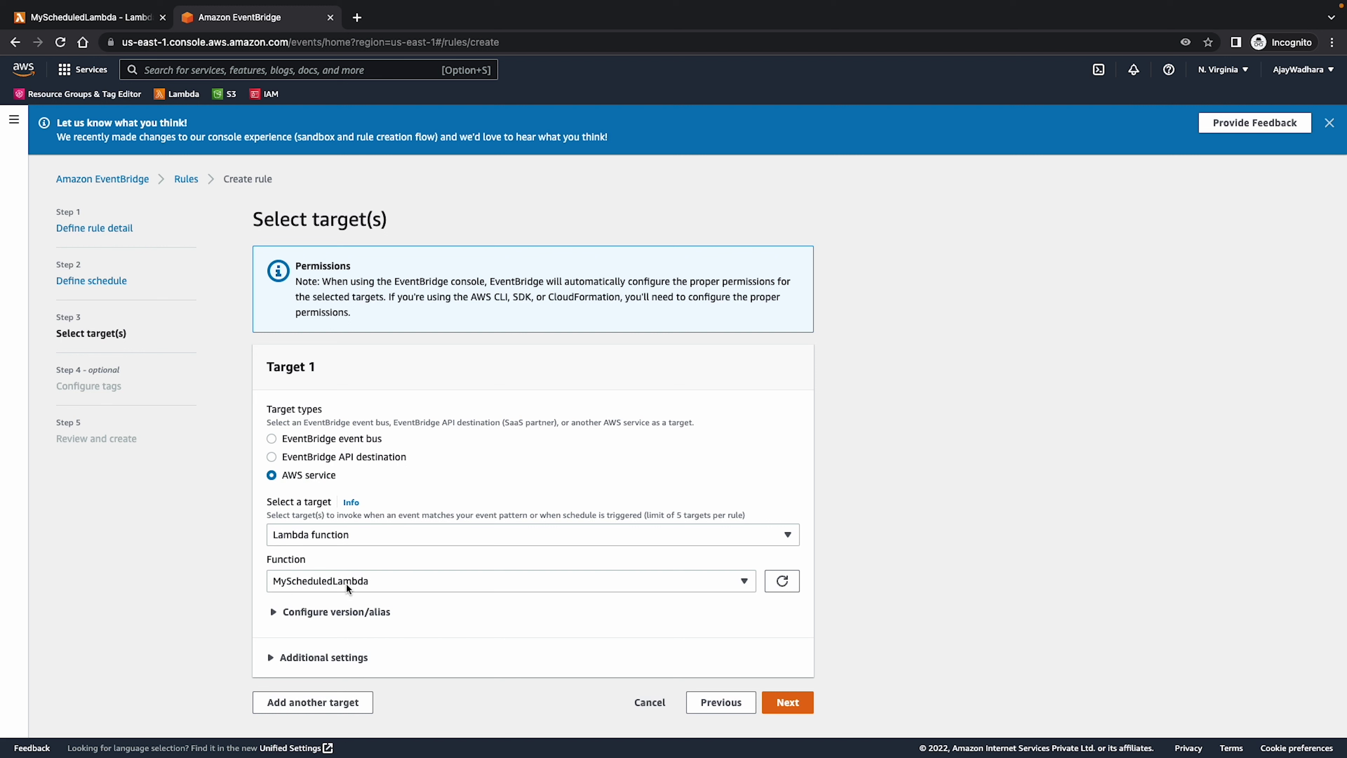
Examine the target's version/alias options and its additional settings for target input, retry policy and dead-letter queue
left_click(293, 616)
scroll(499, 572, "down", 2)
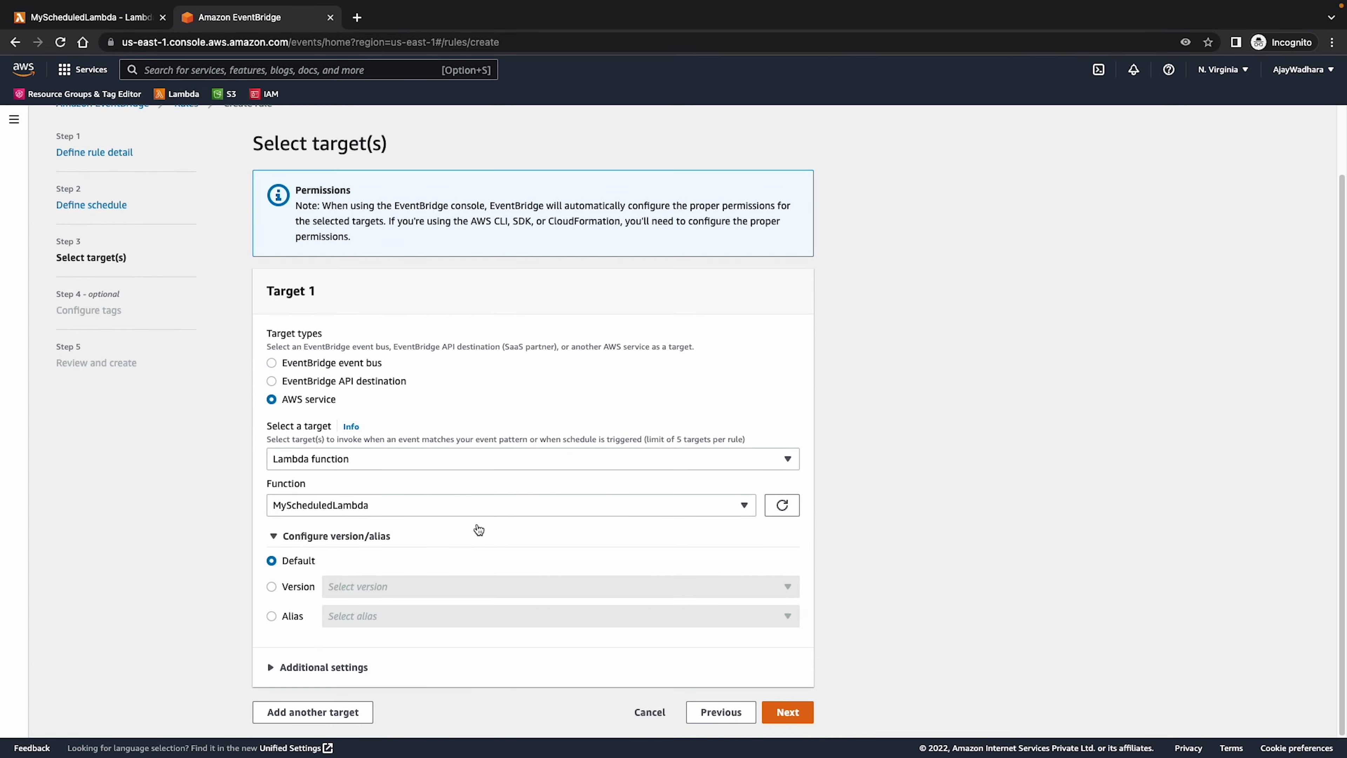
left_click(335, 537)
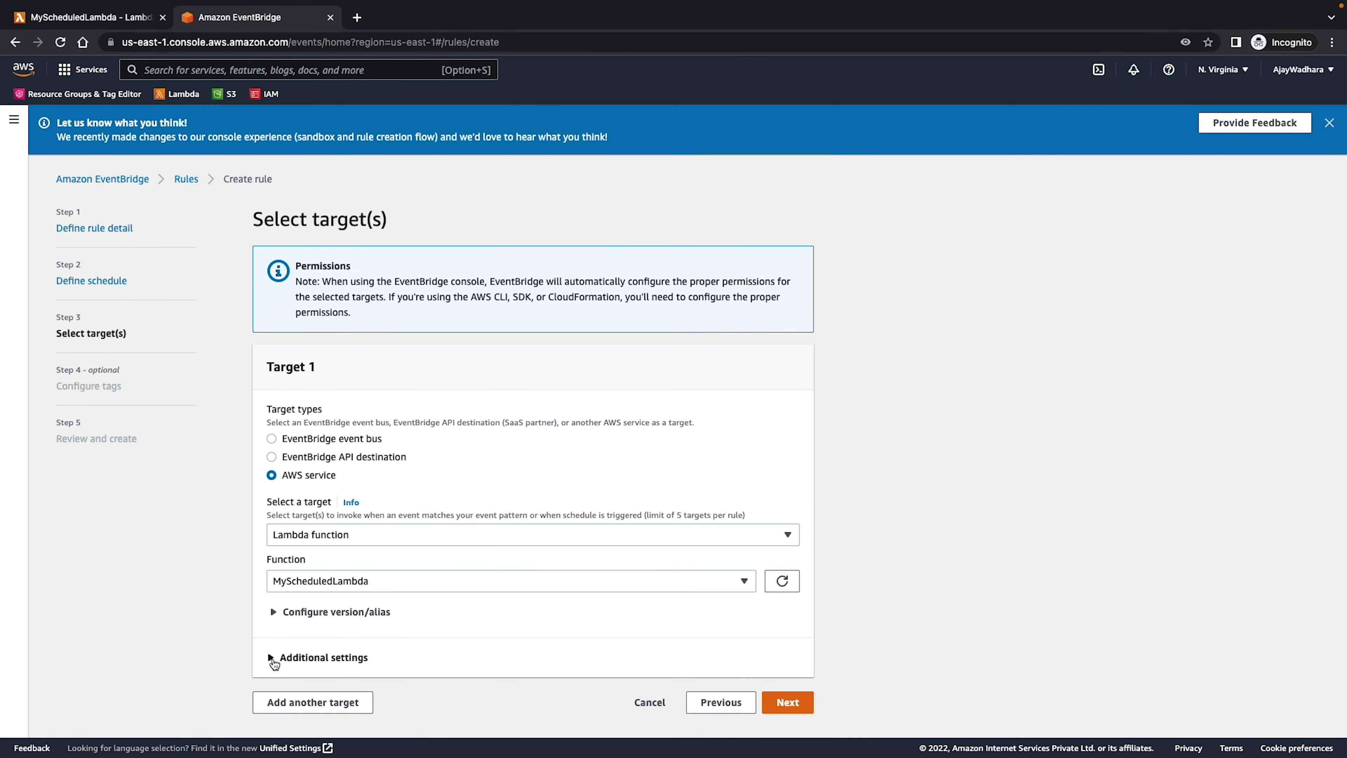
left_click(274, 659)
scroll(287, 428, "down", 5)
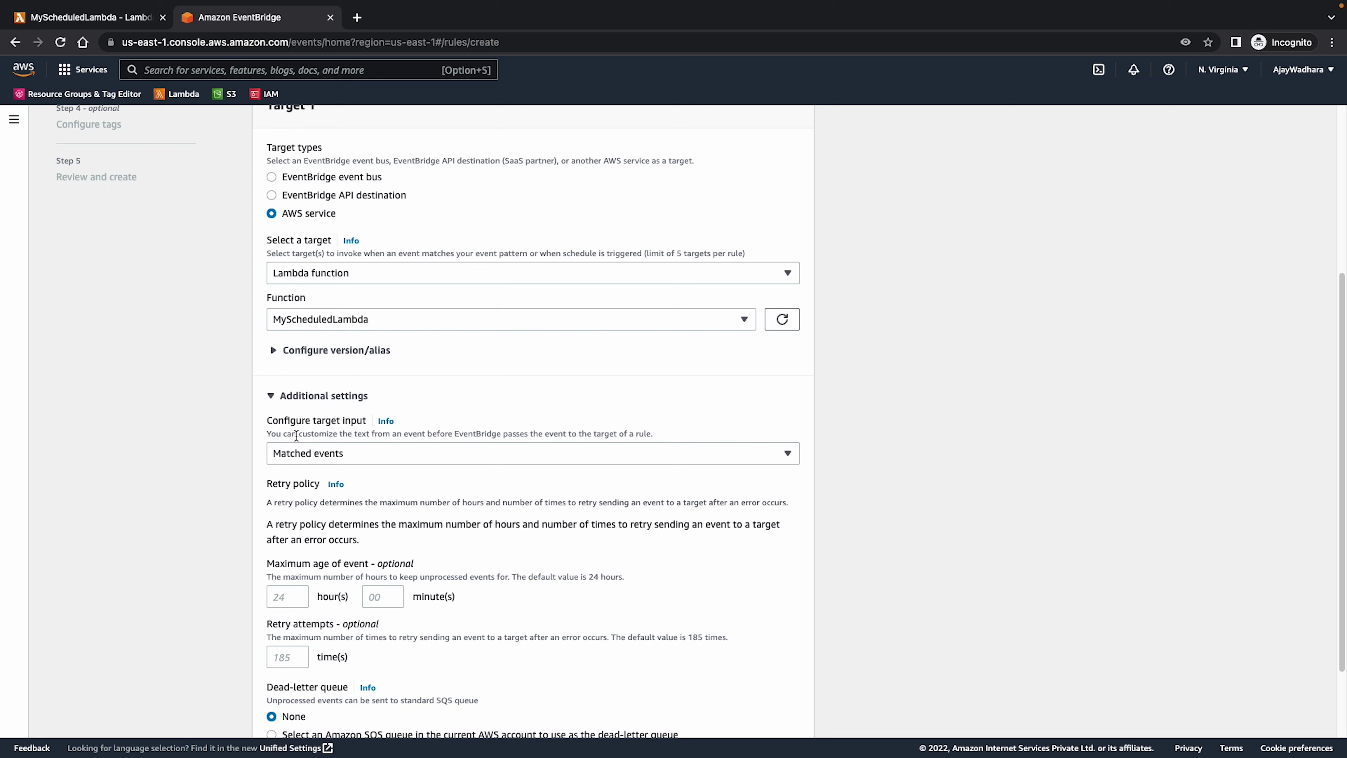
left_click(325, 454)
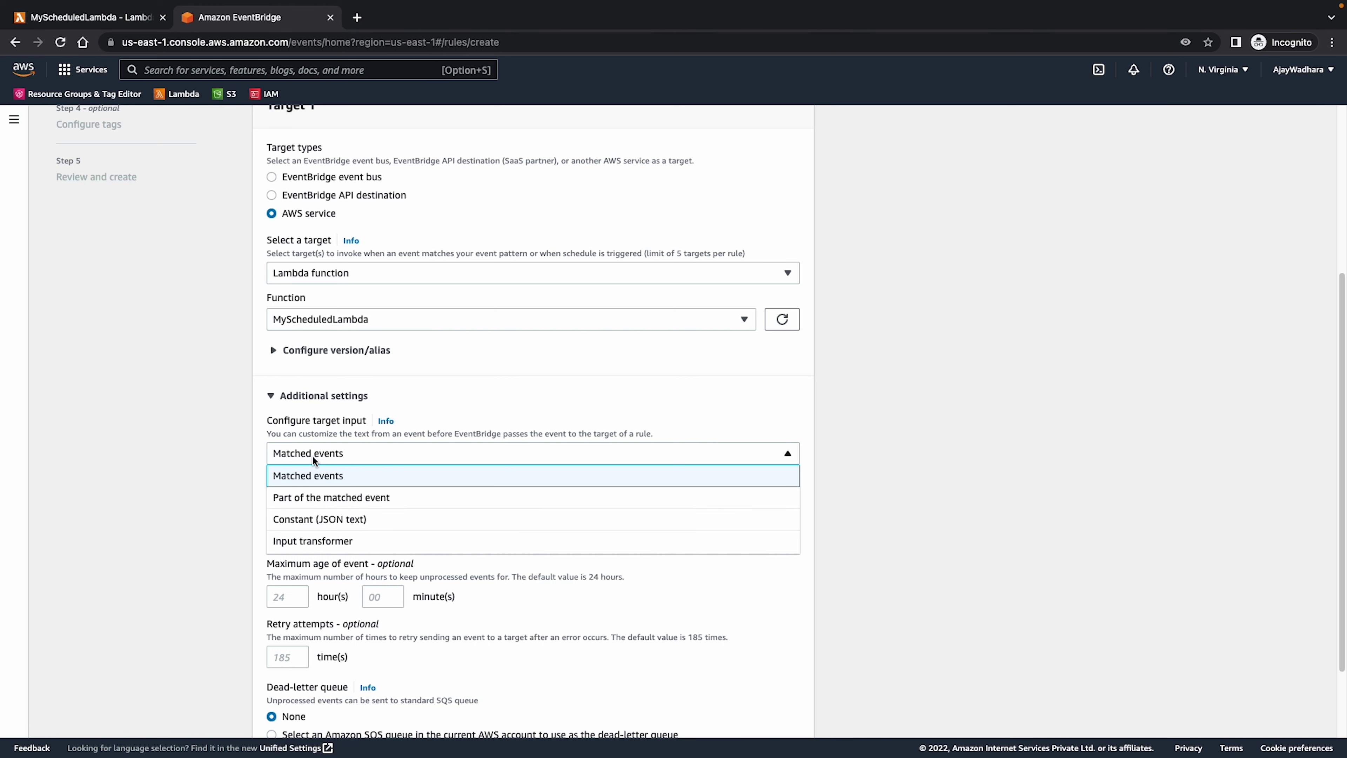
left_click(333, 455)
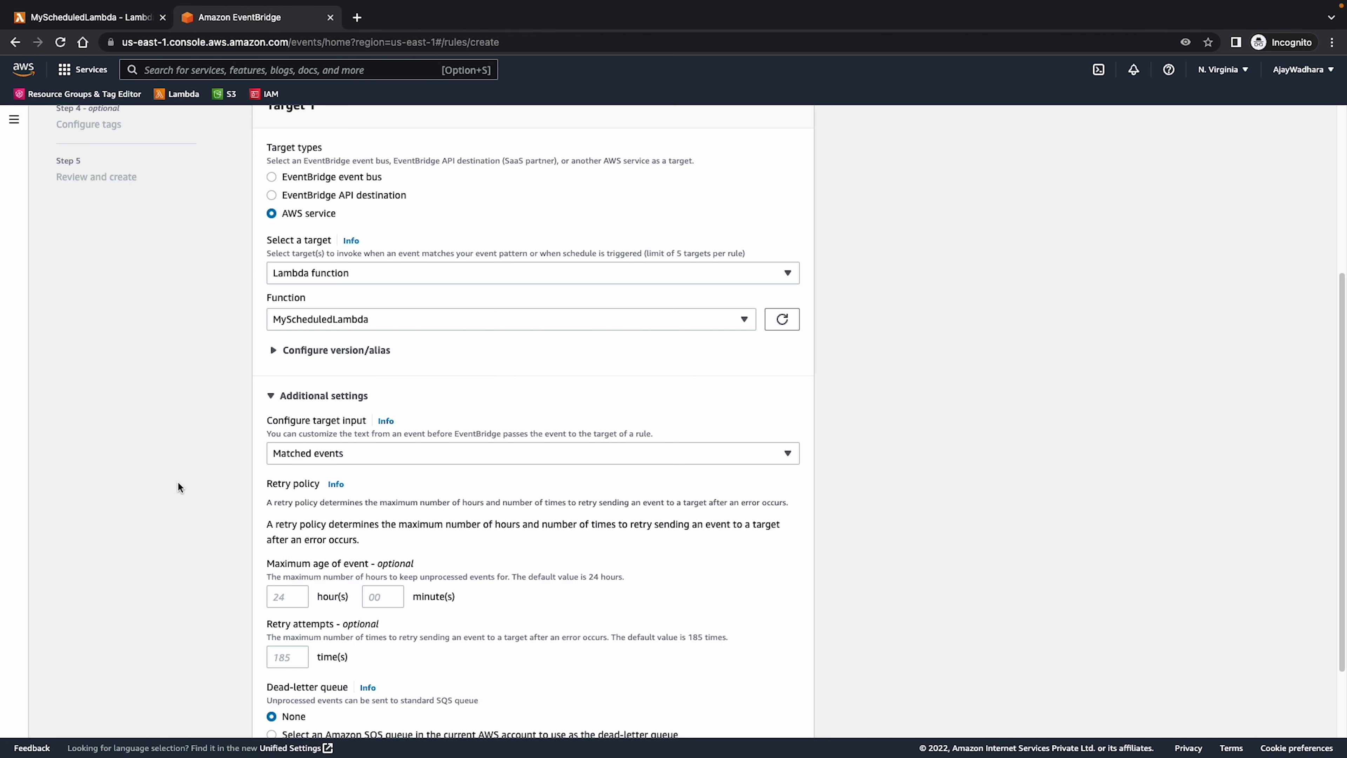
scroll(181, 501, "down", 3)
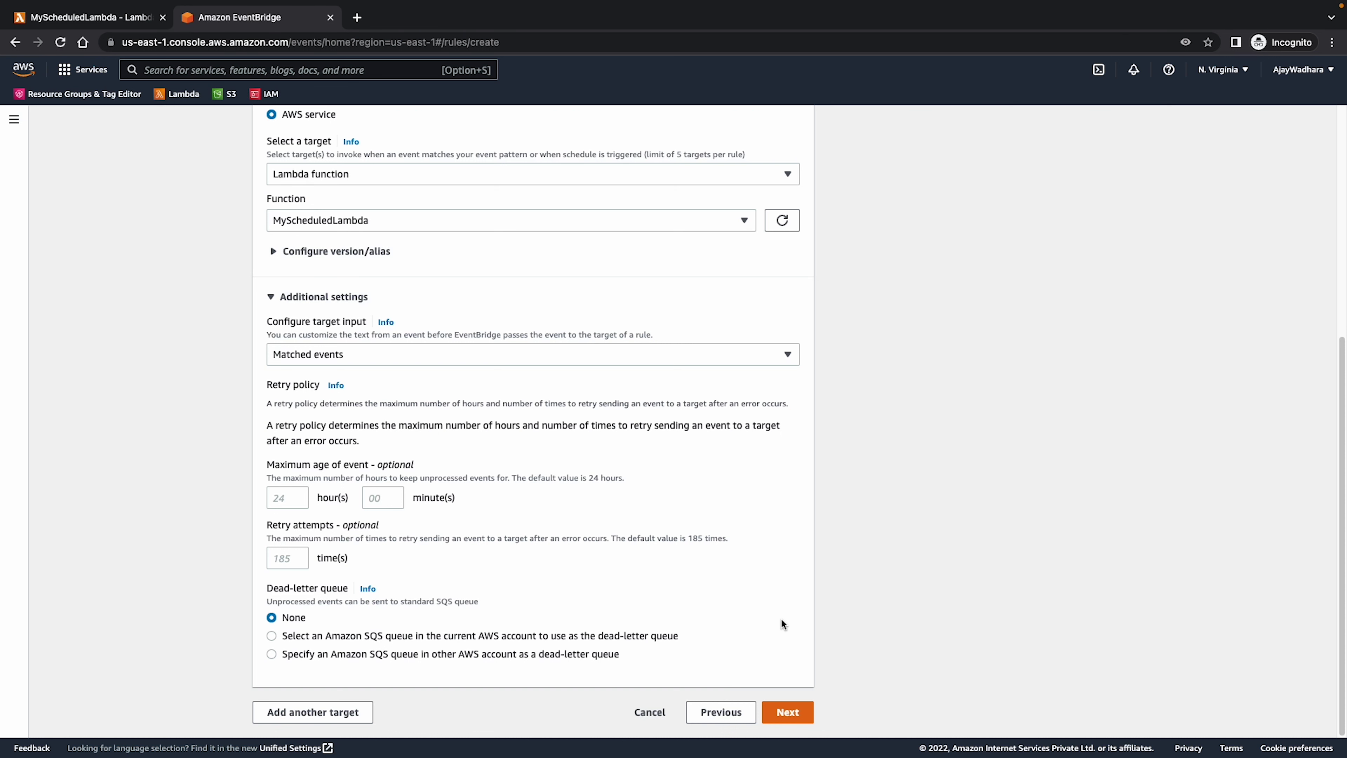
Accept the target settings, leave the tags empty, and create the reviewed LambdaScheduler rule
left_click(789, 712)
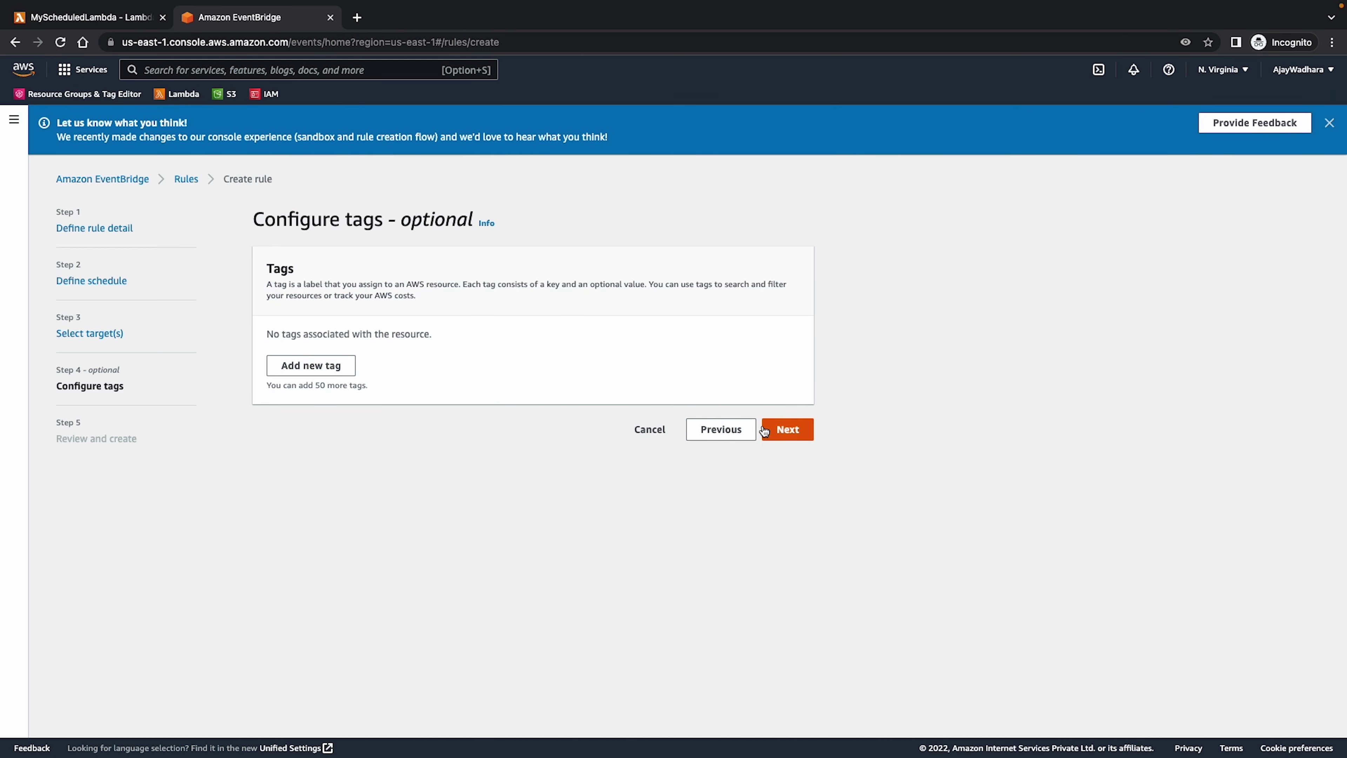
left_click(793, 425)
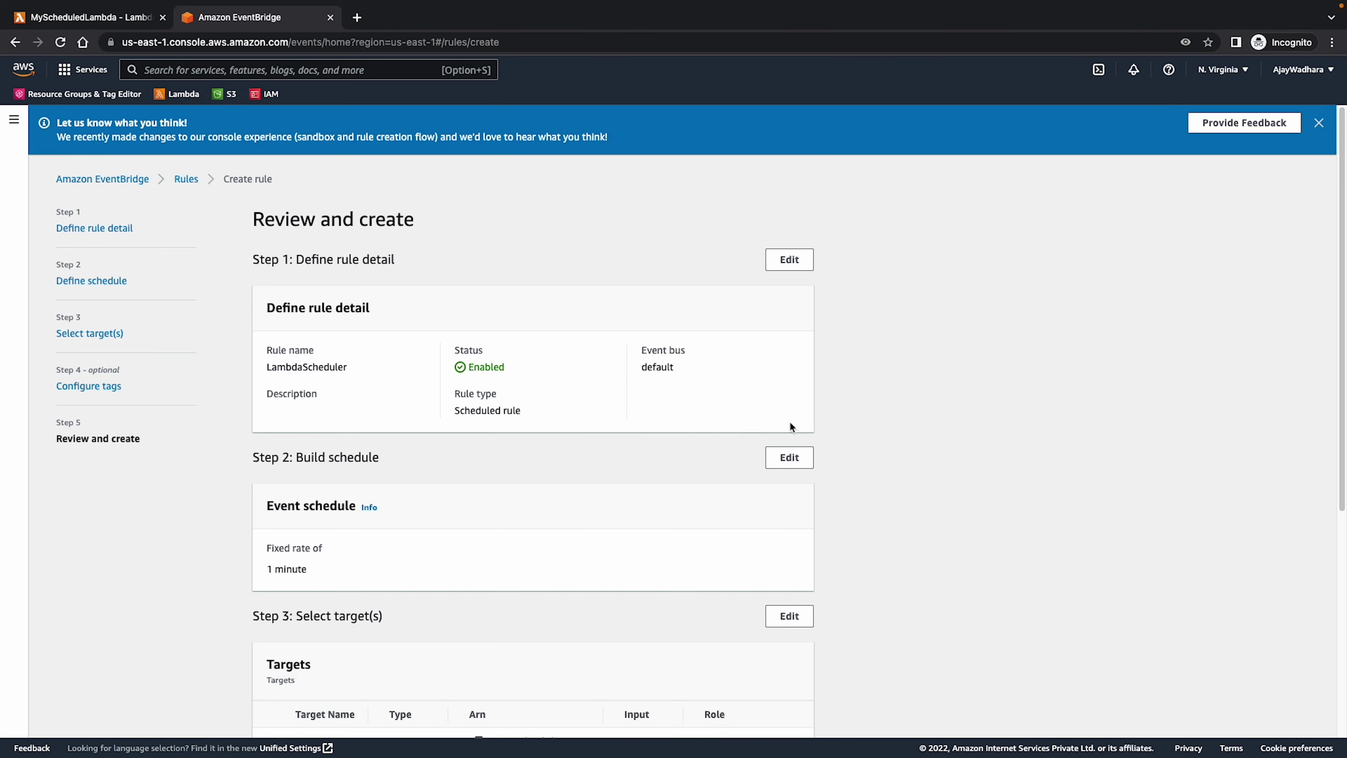
scroll(790, 426, "down", 5)
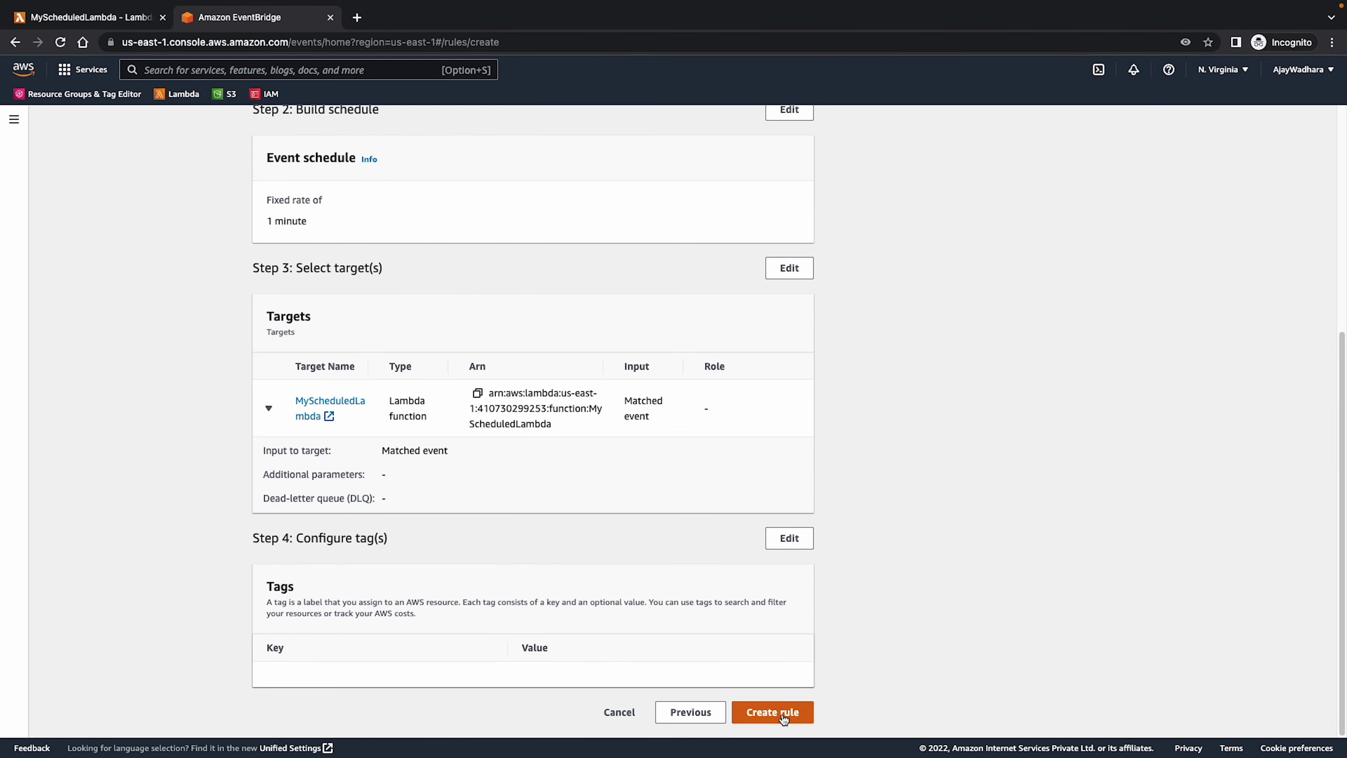
left_click(740, 712)
Open the CloudWatch logs of the MyScheduledLambda function in a separate browser tab and delete the existing log stream
left_click(118, 15)
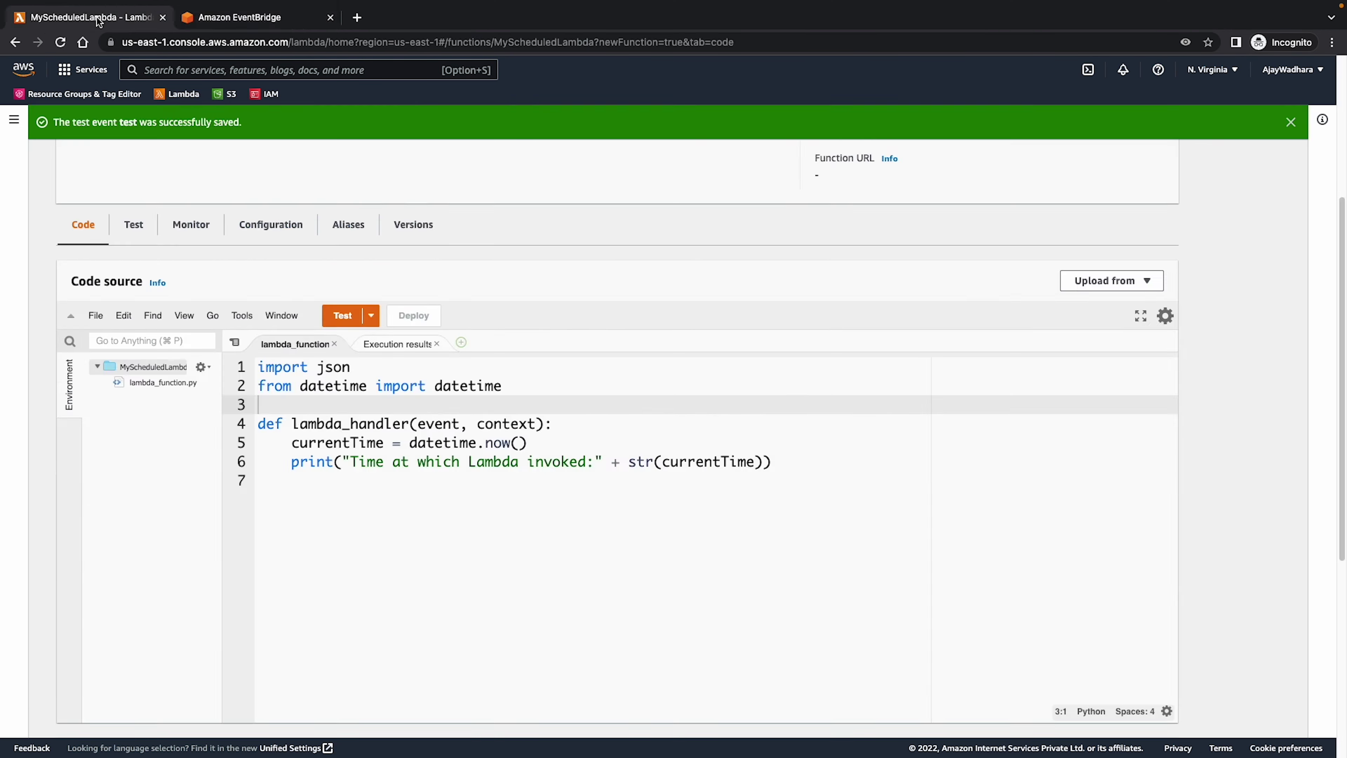
left_click(191, 228)
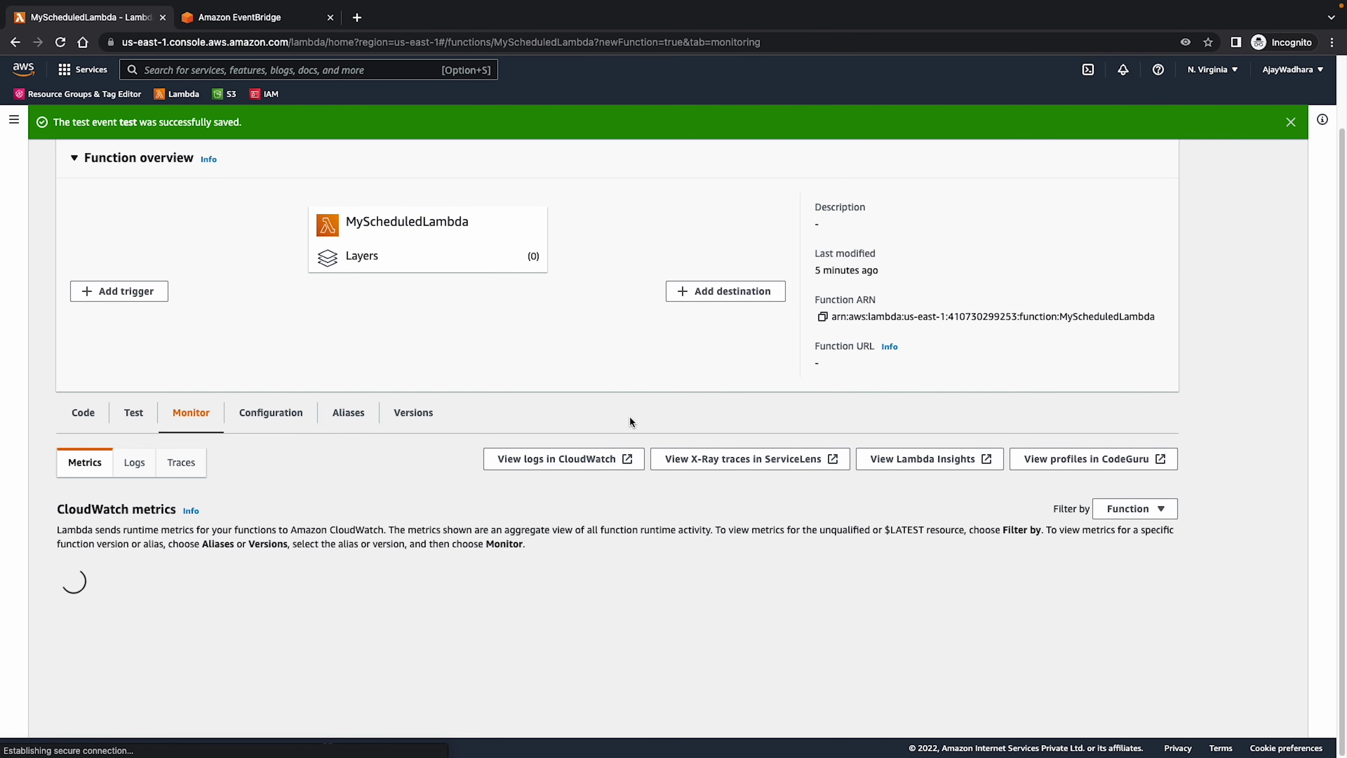
left_click(546, 459)
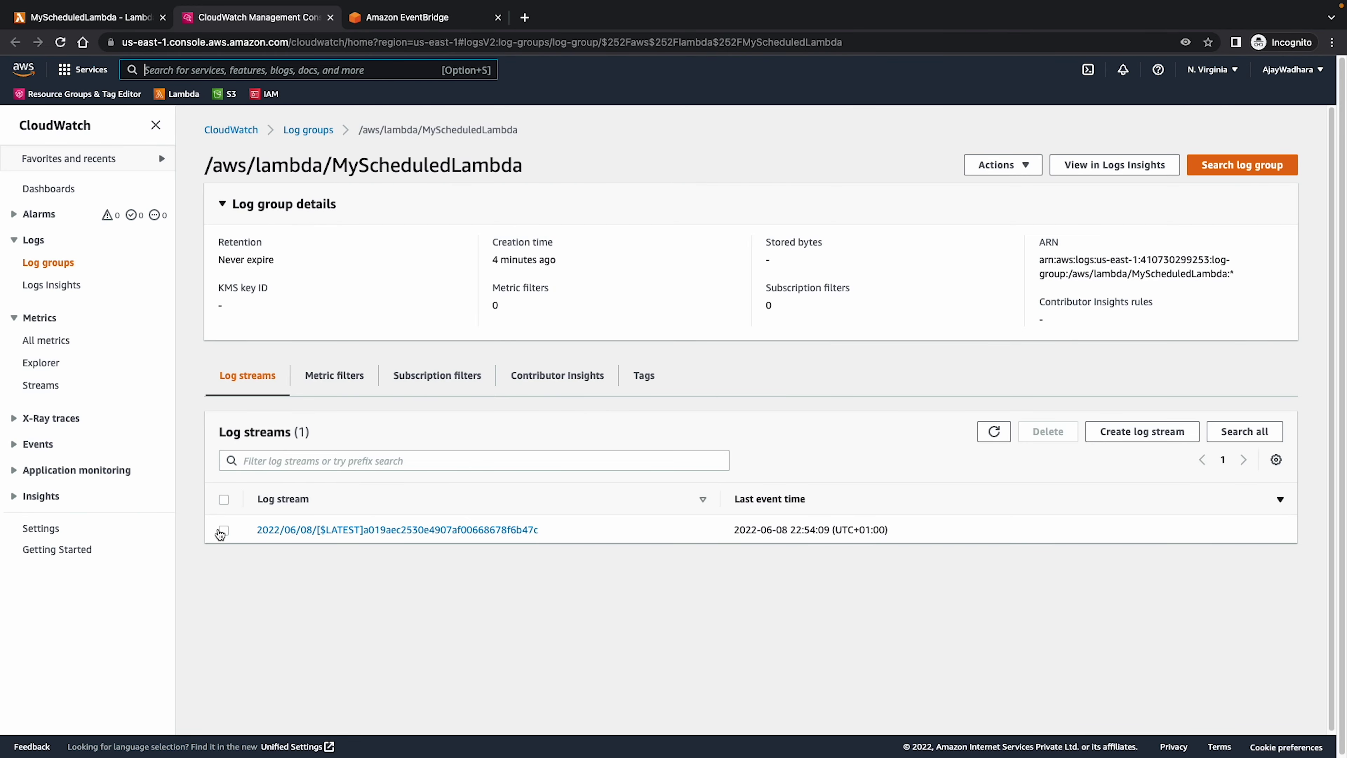
left_click(223, 531)
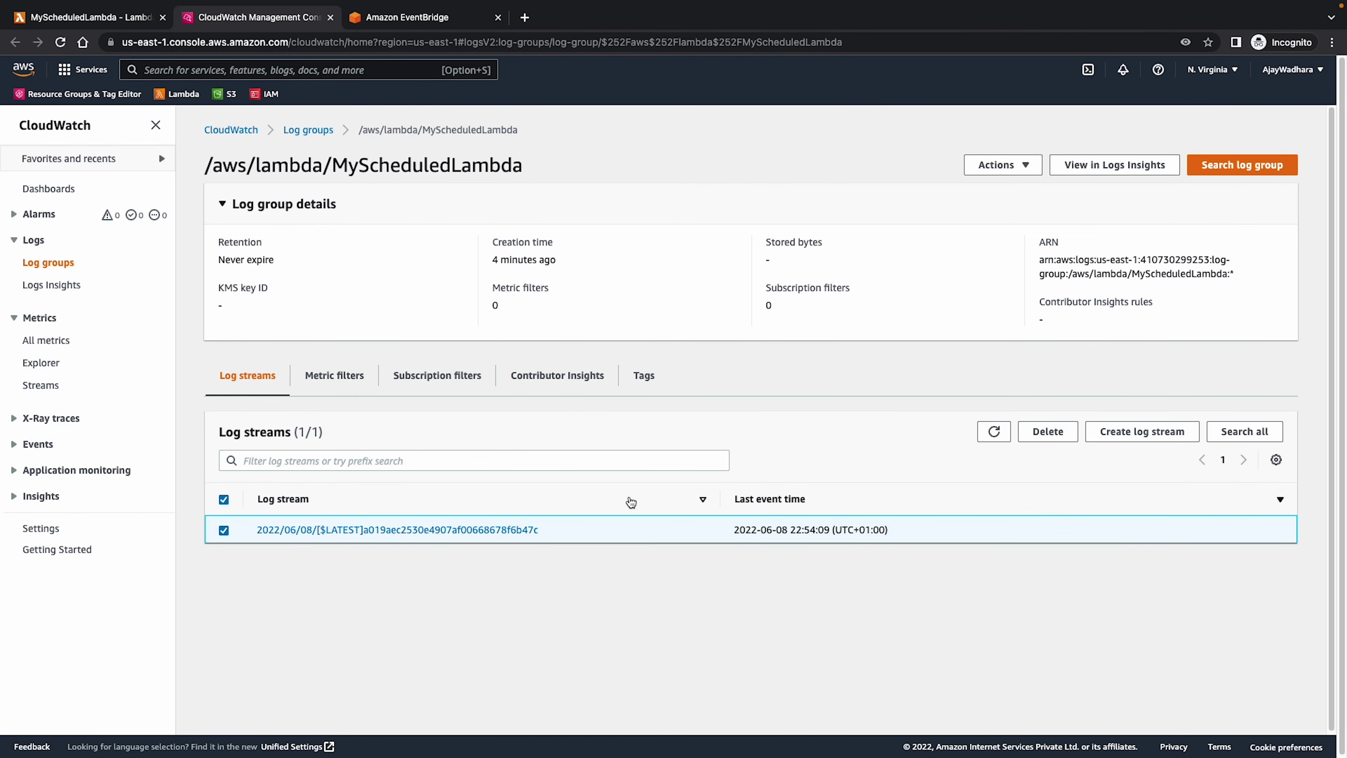
left_click(1049, 431)
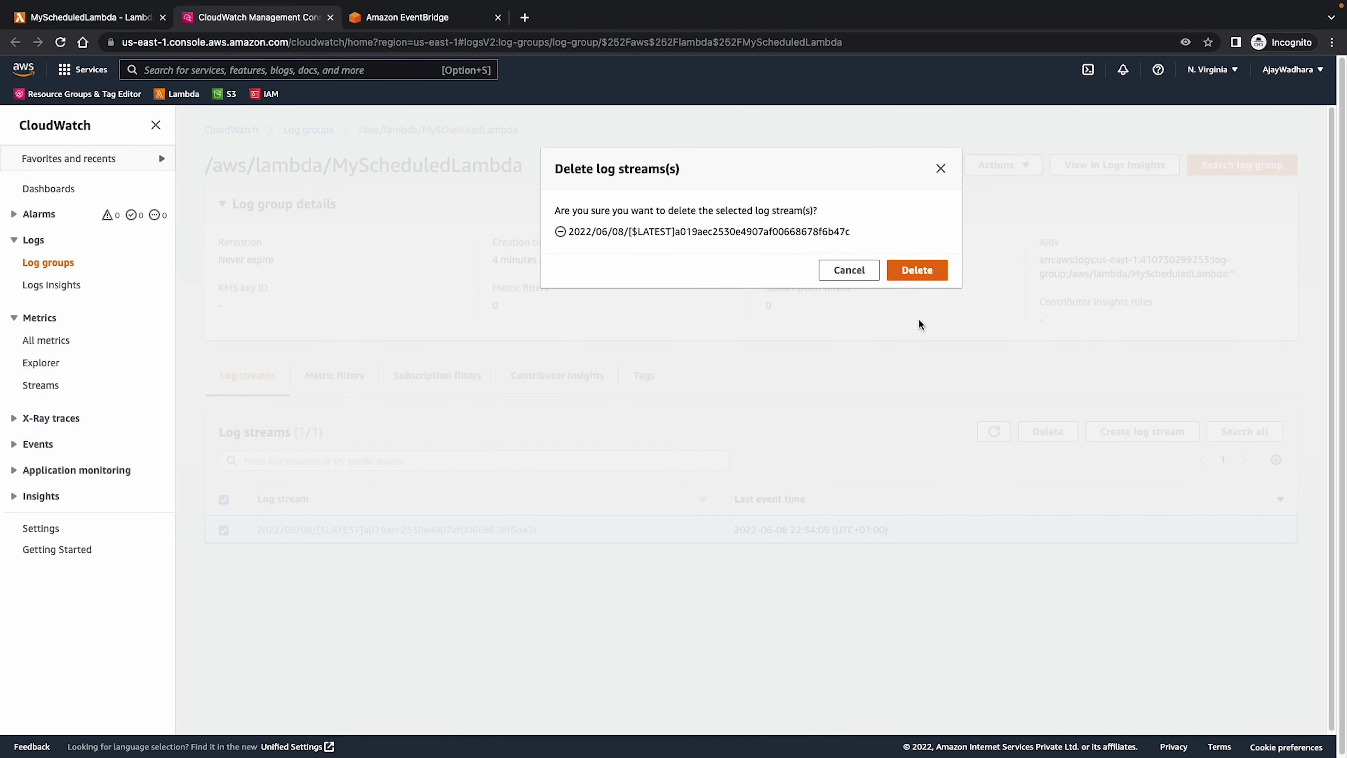
left_click(917, 271)
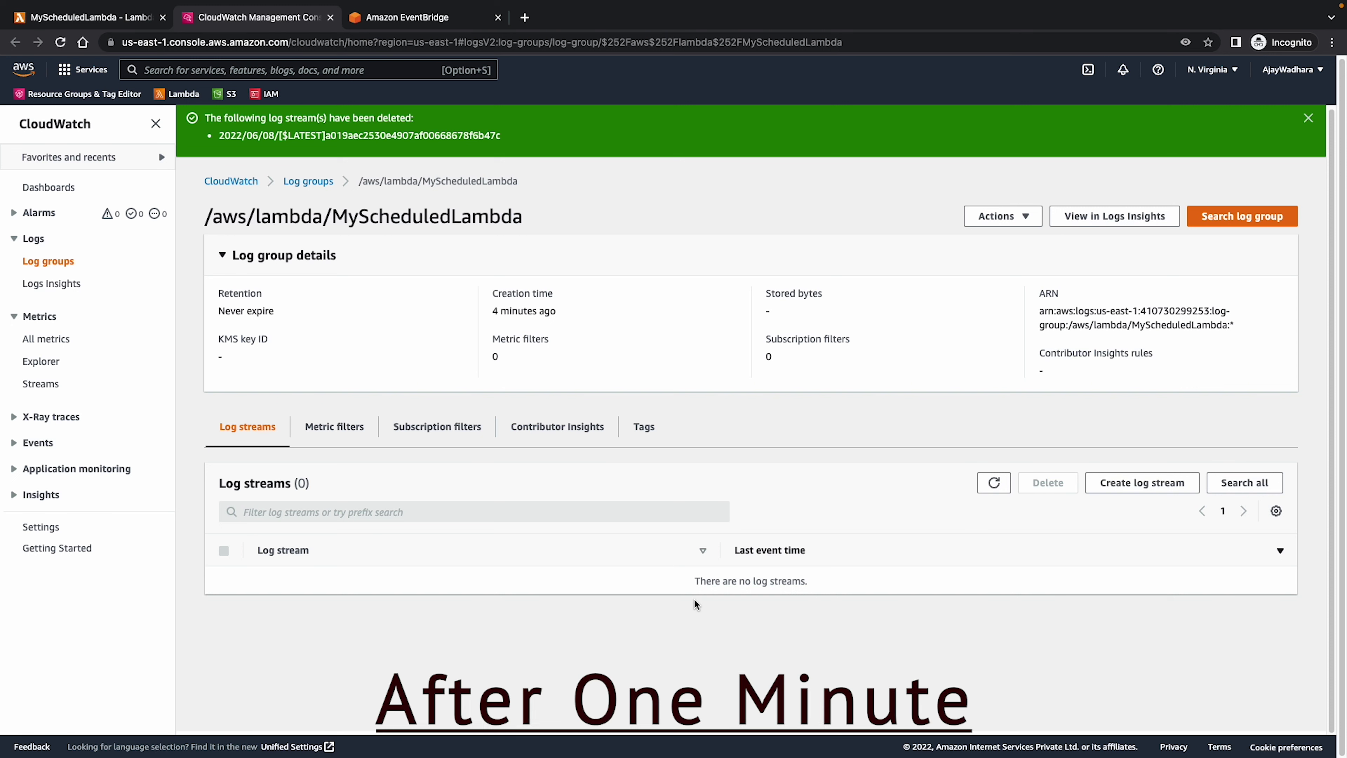
Refresh the log streams after a minute, open the new stream, and check the invocation time in its log events
left_click(994, 482)
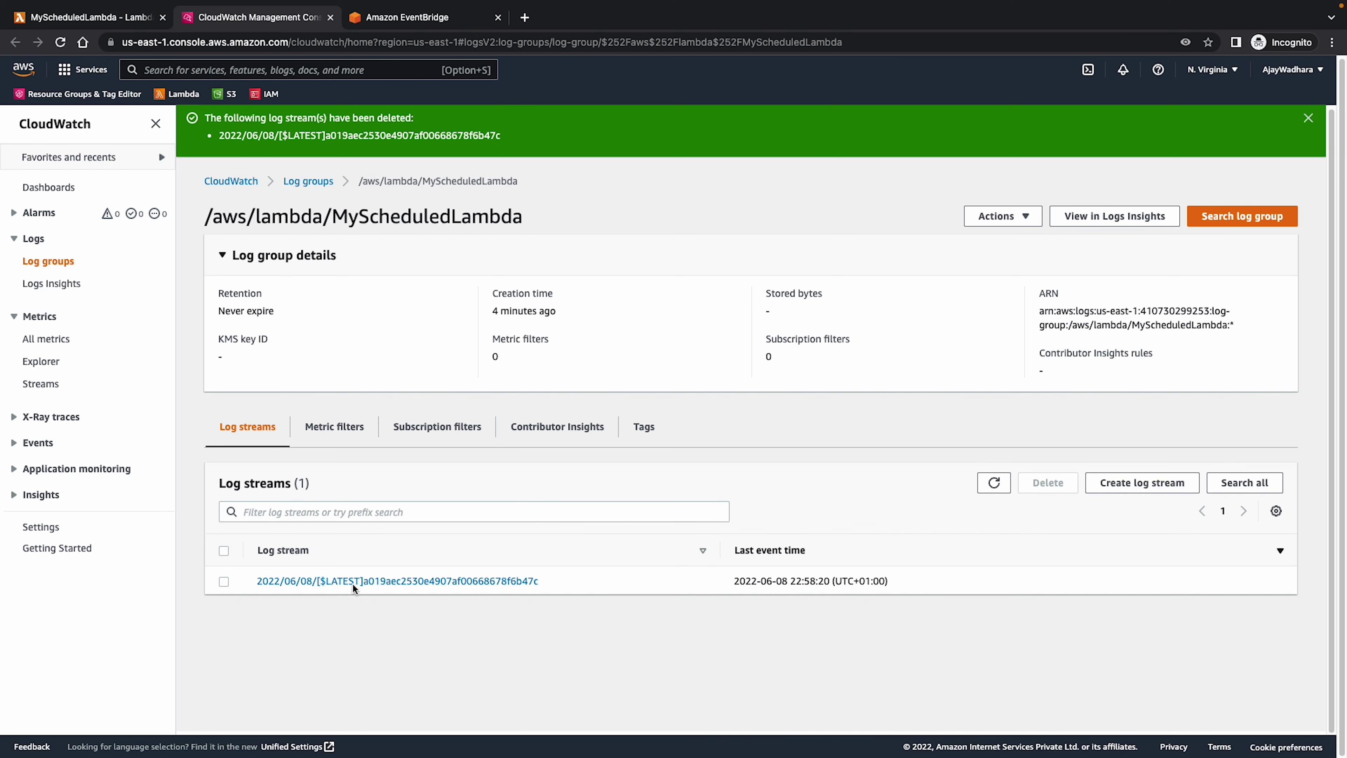
left_click(340, 581)
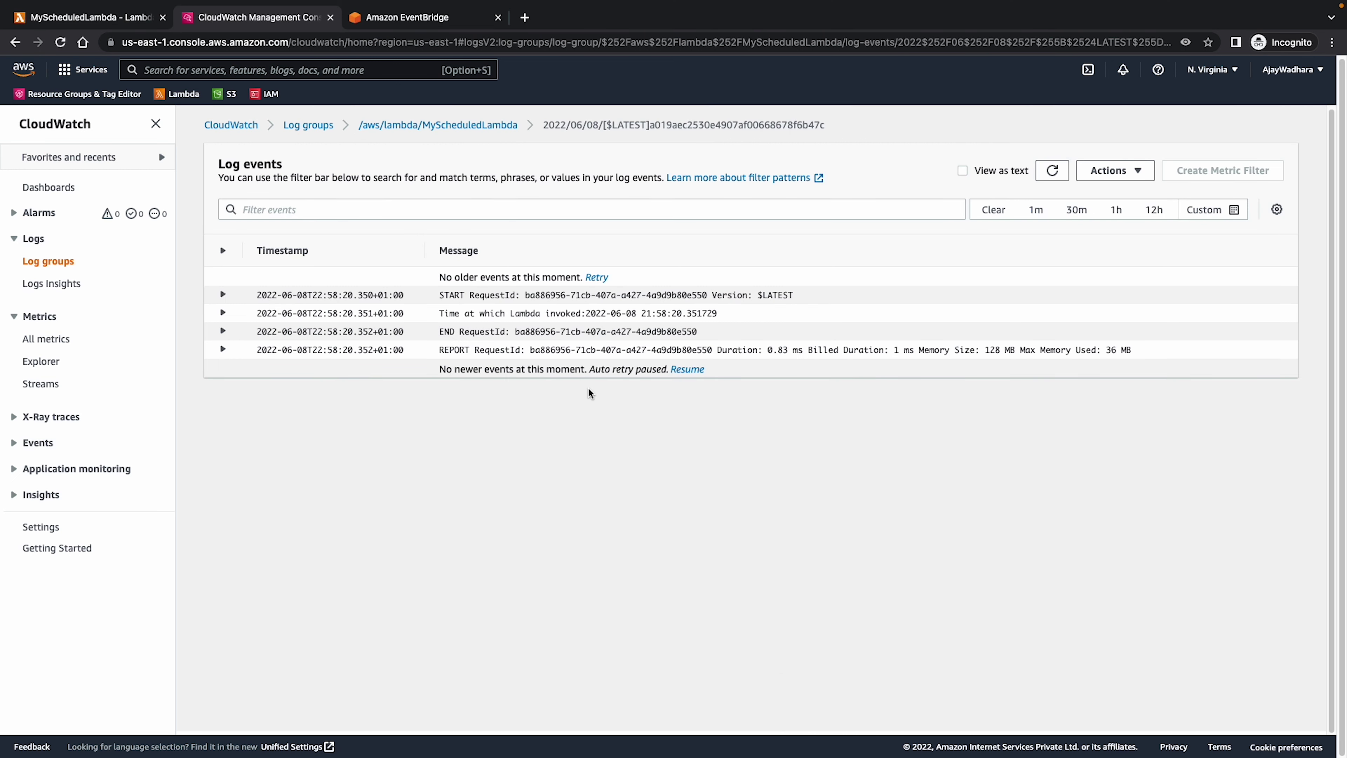
left_click_drag(441, 318, 654, 319)
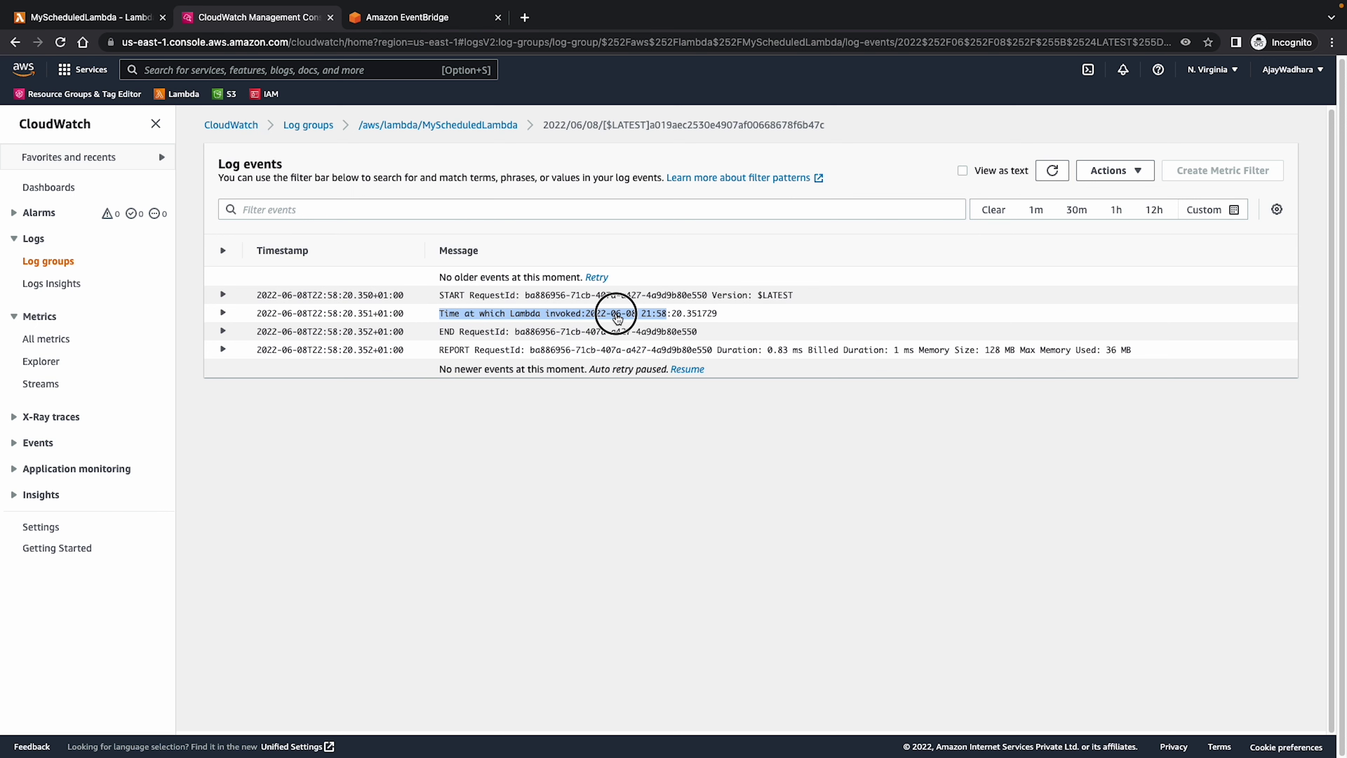
left_click(618, 314)
Filter the log events by the quoted phrase "Time at which Lambda invoked"
left_click(318, 210)
type("\"")
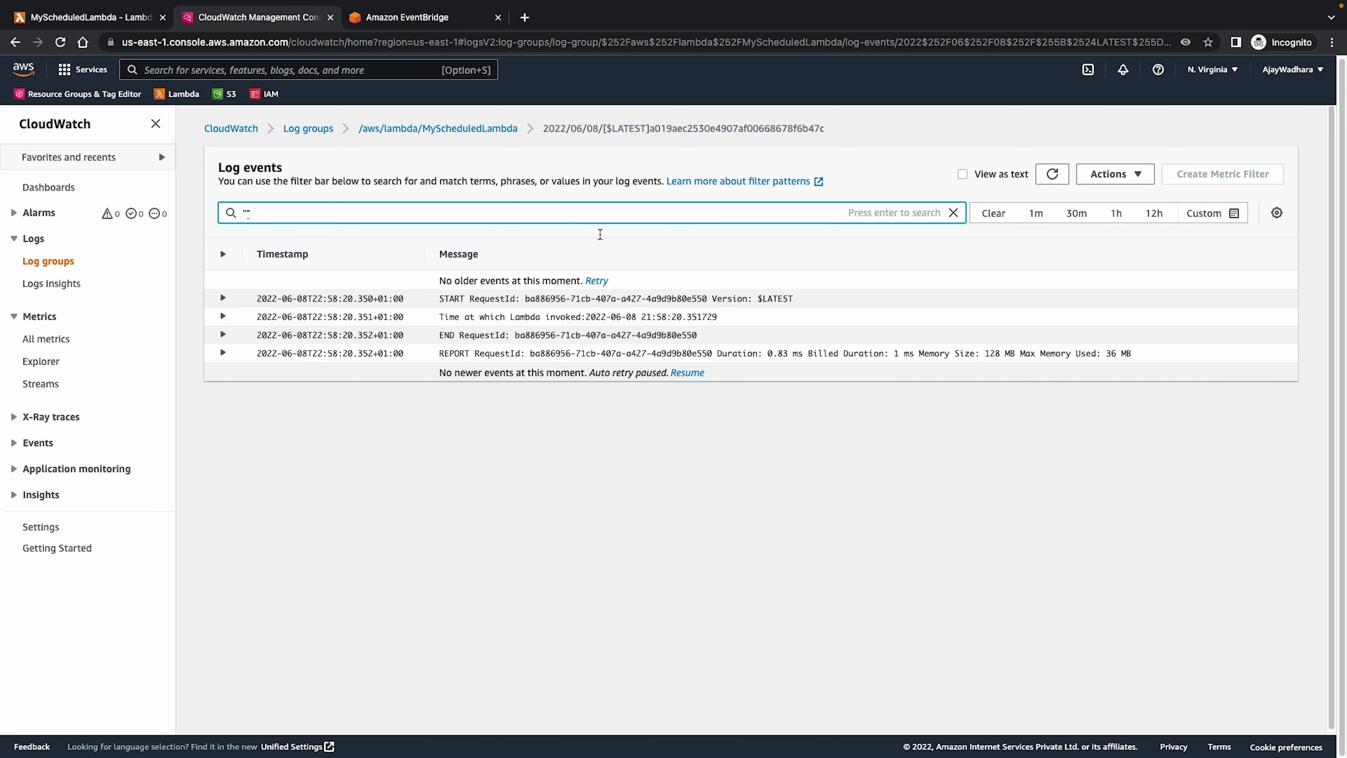
type("\"")
key("Return")
left_click_drag(440, 316, 464, 317)
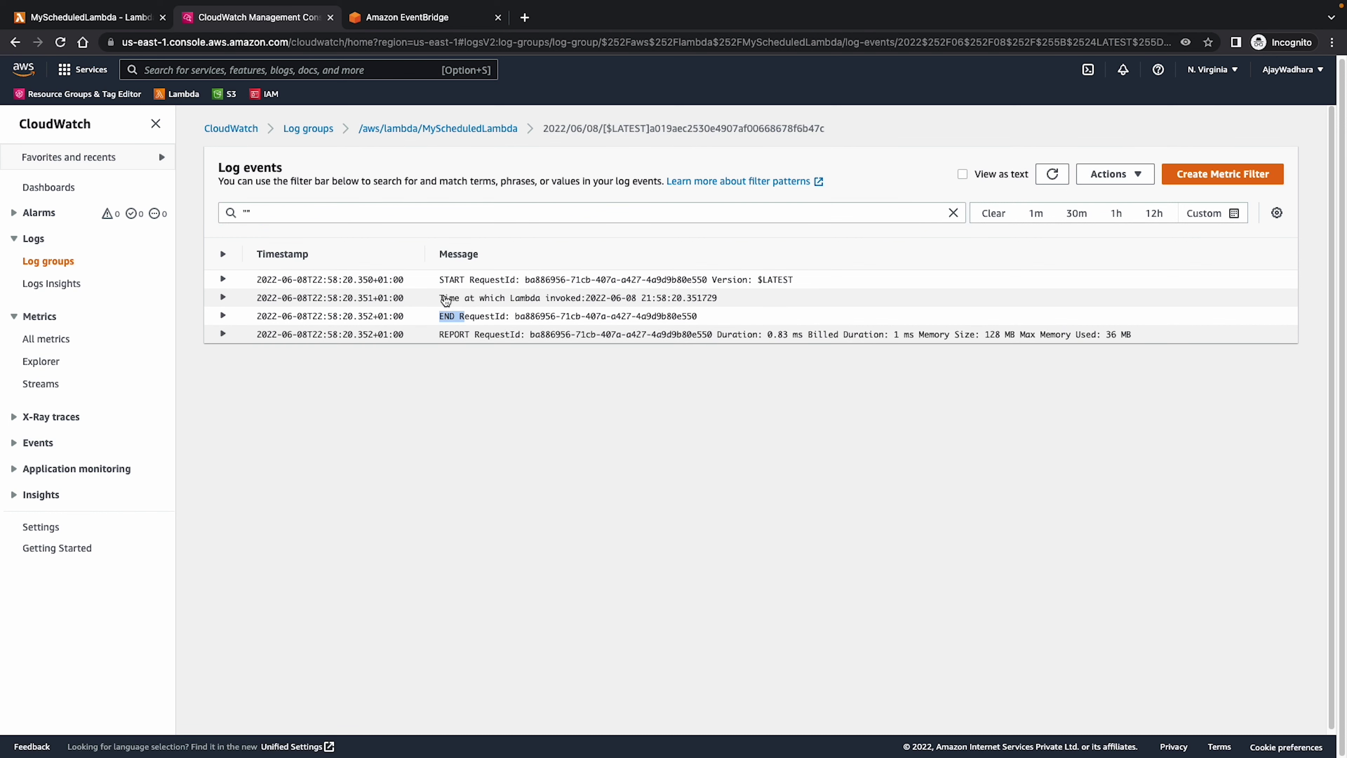
left_click(446, 300)
left_click_drag(256, 318, 400, 318)
left_click(246, 213)
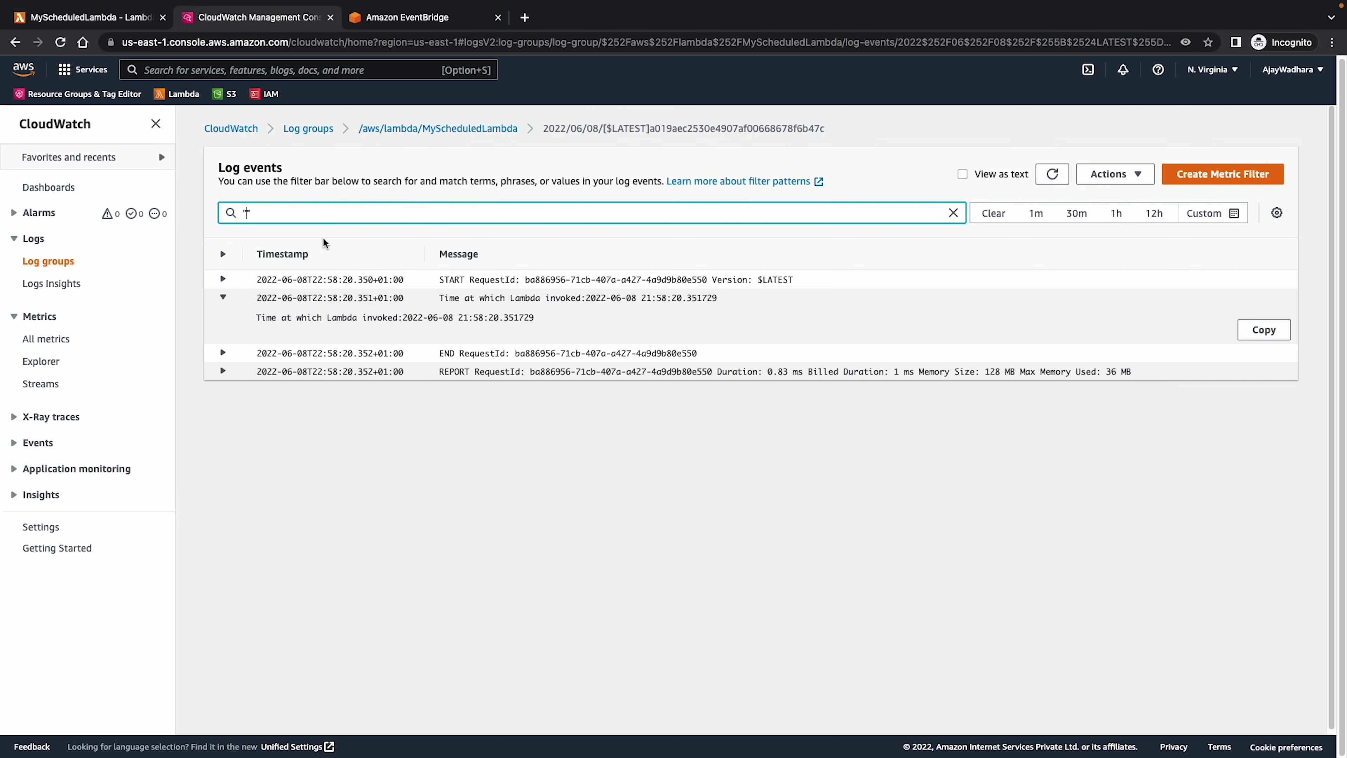
key("ctrl+v")
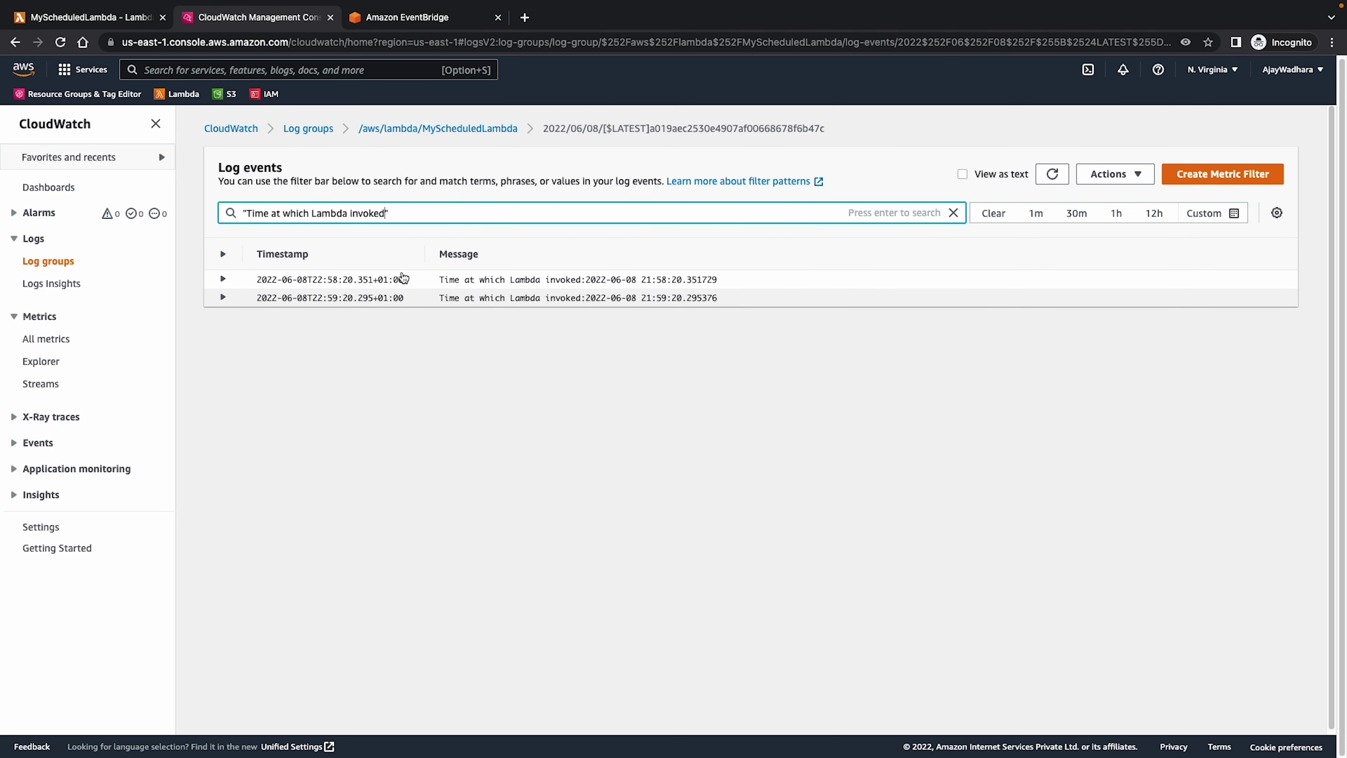
left_click(428, 213)
Compare the logged invocation times to check the interval between consecutive runs
left_click_drag(641, 282, 712, 299)
left_click(650, 332)
left_click(584, 344)
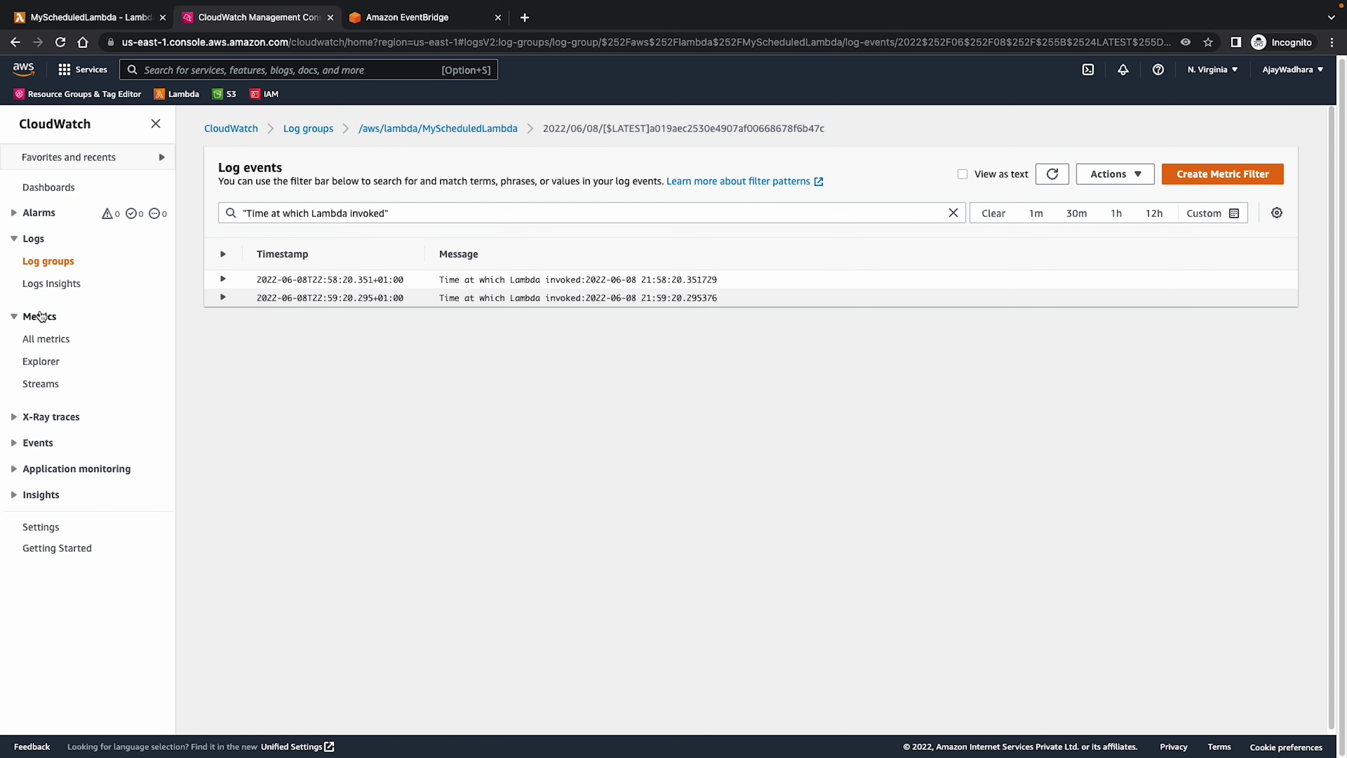
Open the CloudWatch All metrics page in a separate browser tab and switch to it
left_click(42, 341, "super")
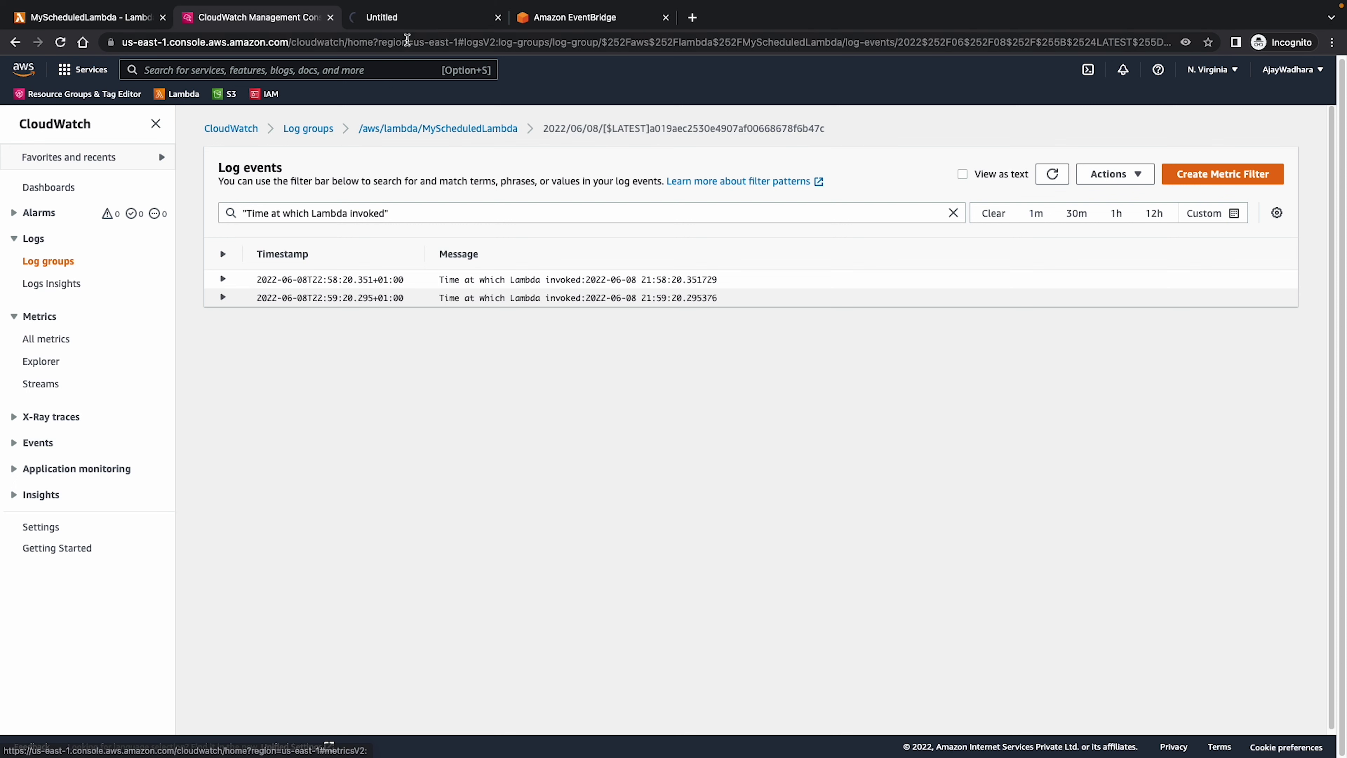
left_click(409, 18)
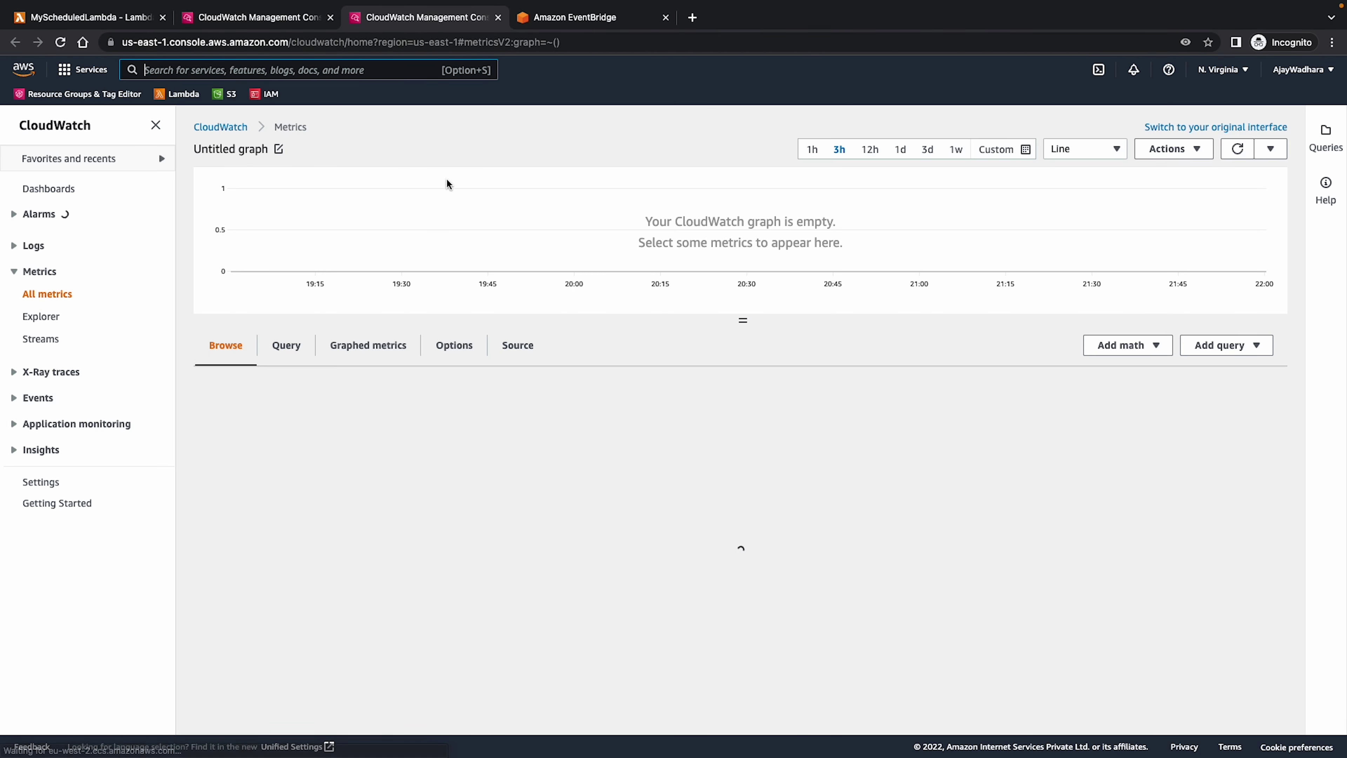
Build a Metrics Insights query with the namespace AWS/Events > By Rule Name and the metric COUNT(Invocations)
left_click(287, 346)
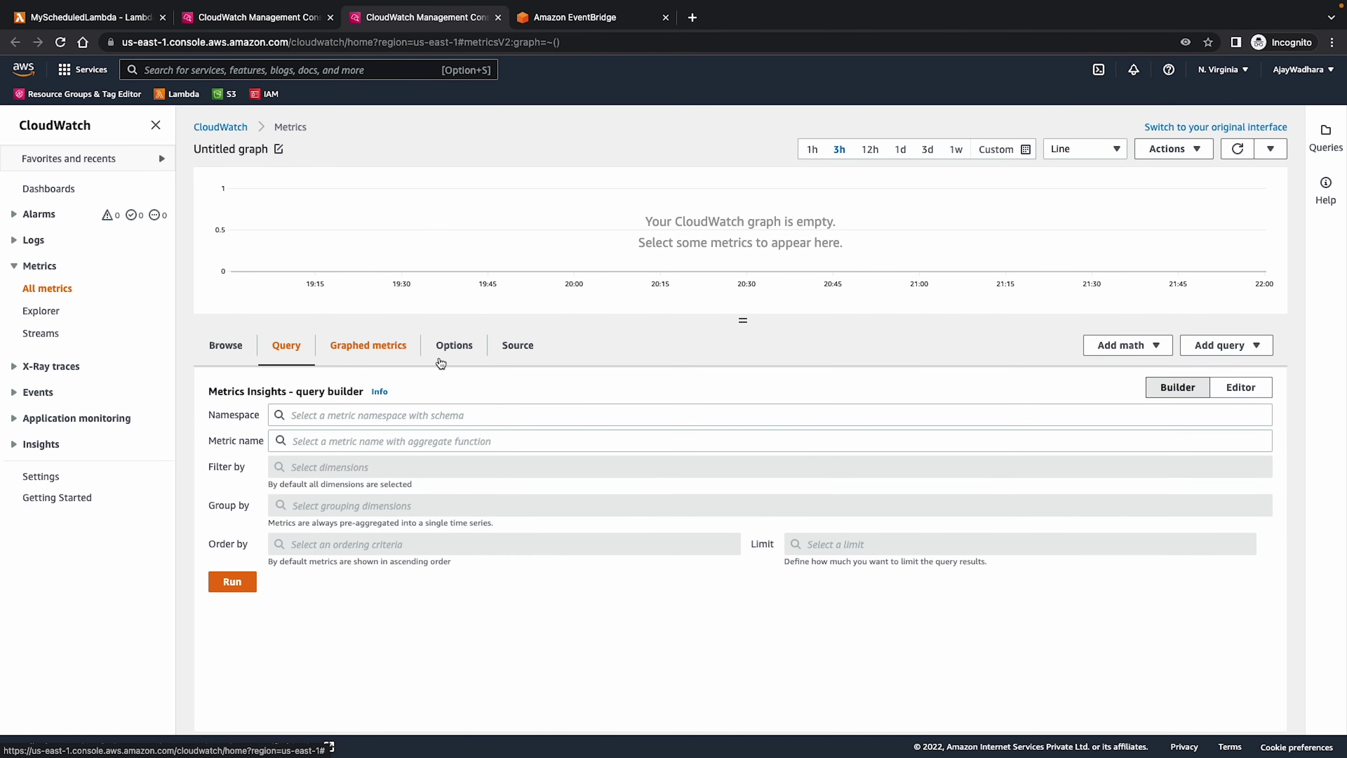
left_click(350, 415)
left_click(339, 465)
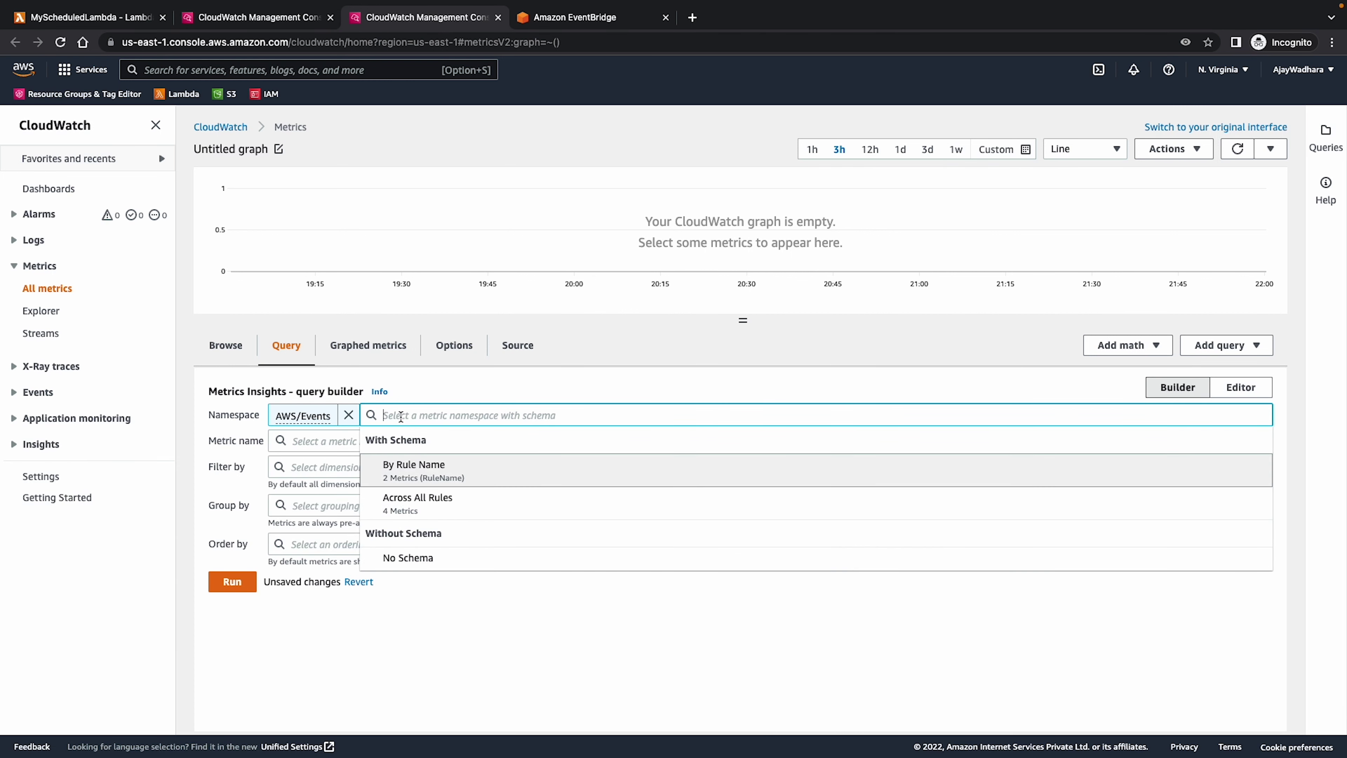
left_click(421, 468)
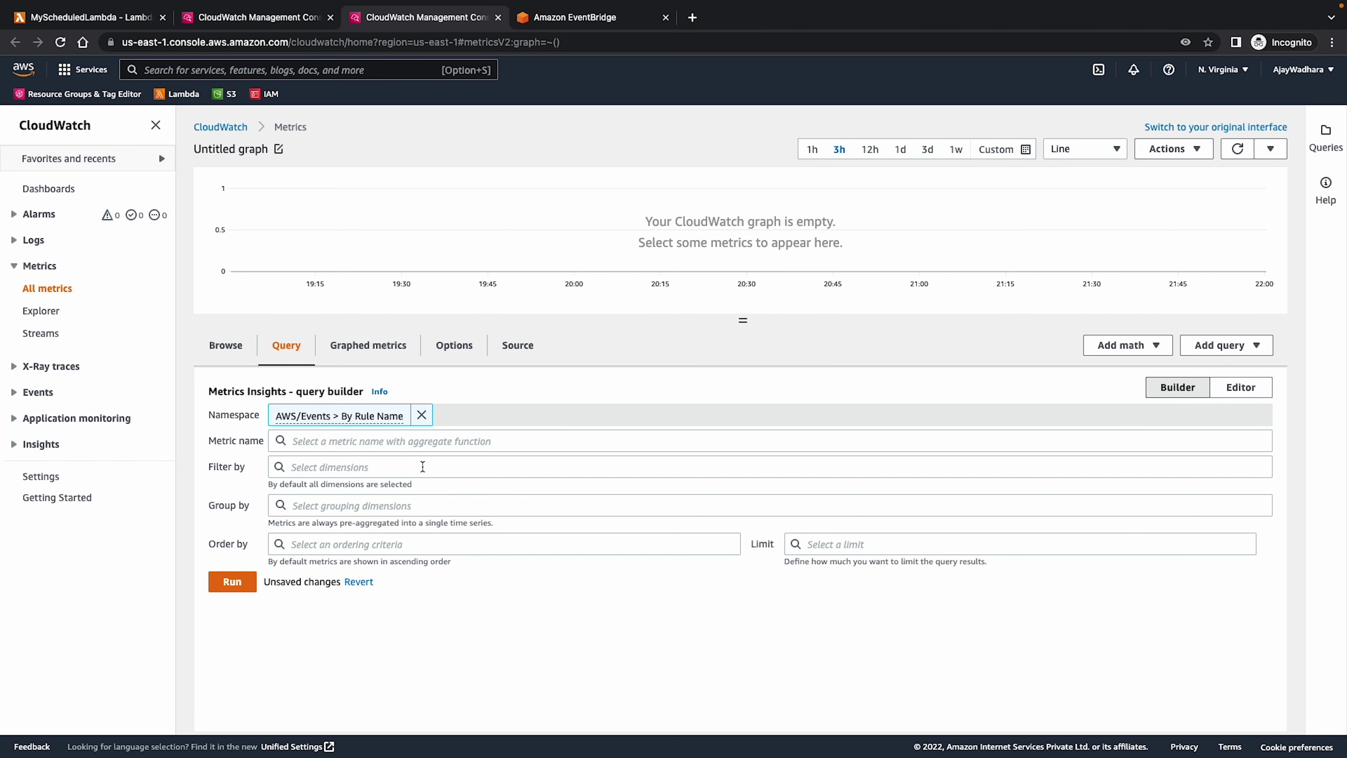
left_click(352, 441)
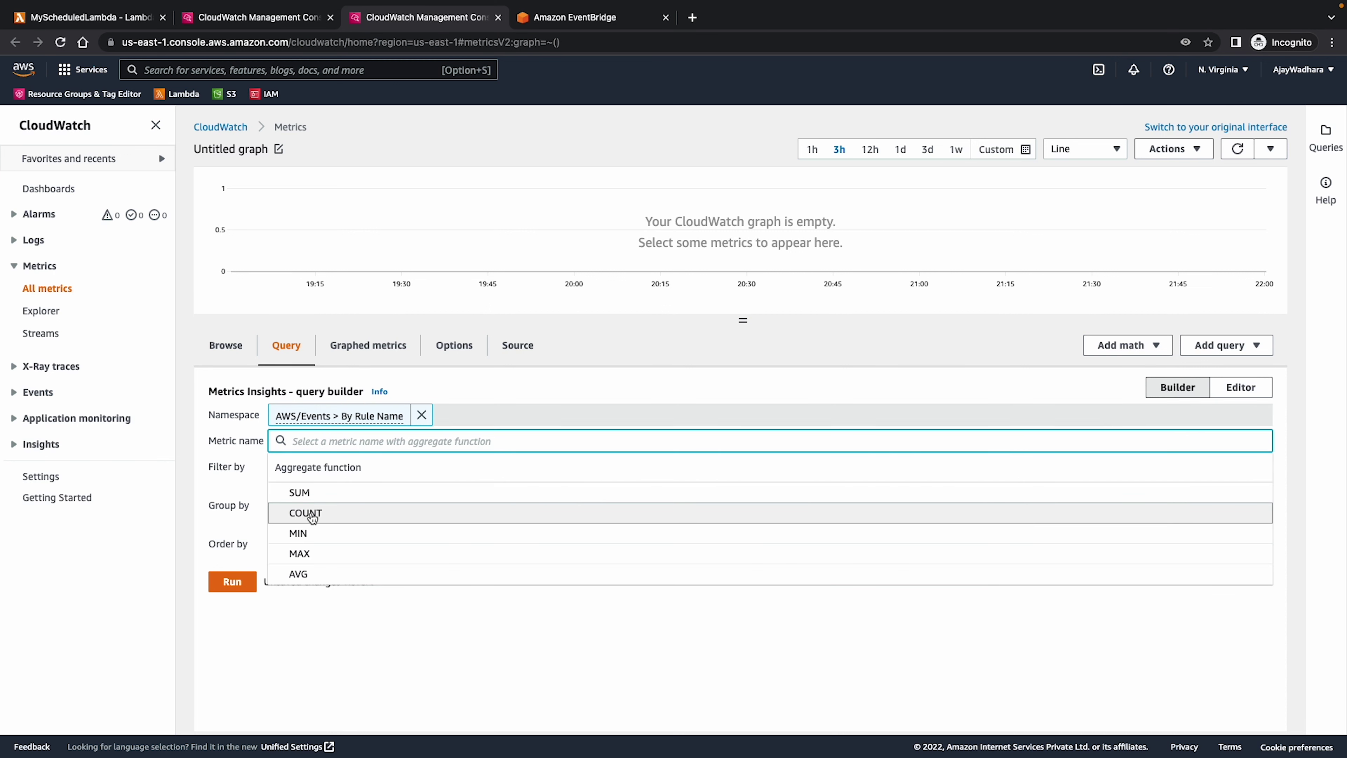
left_click(312, 514)
left_click(326, 521)
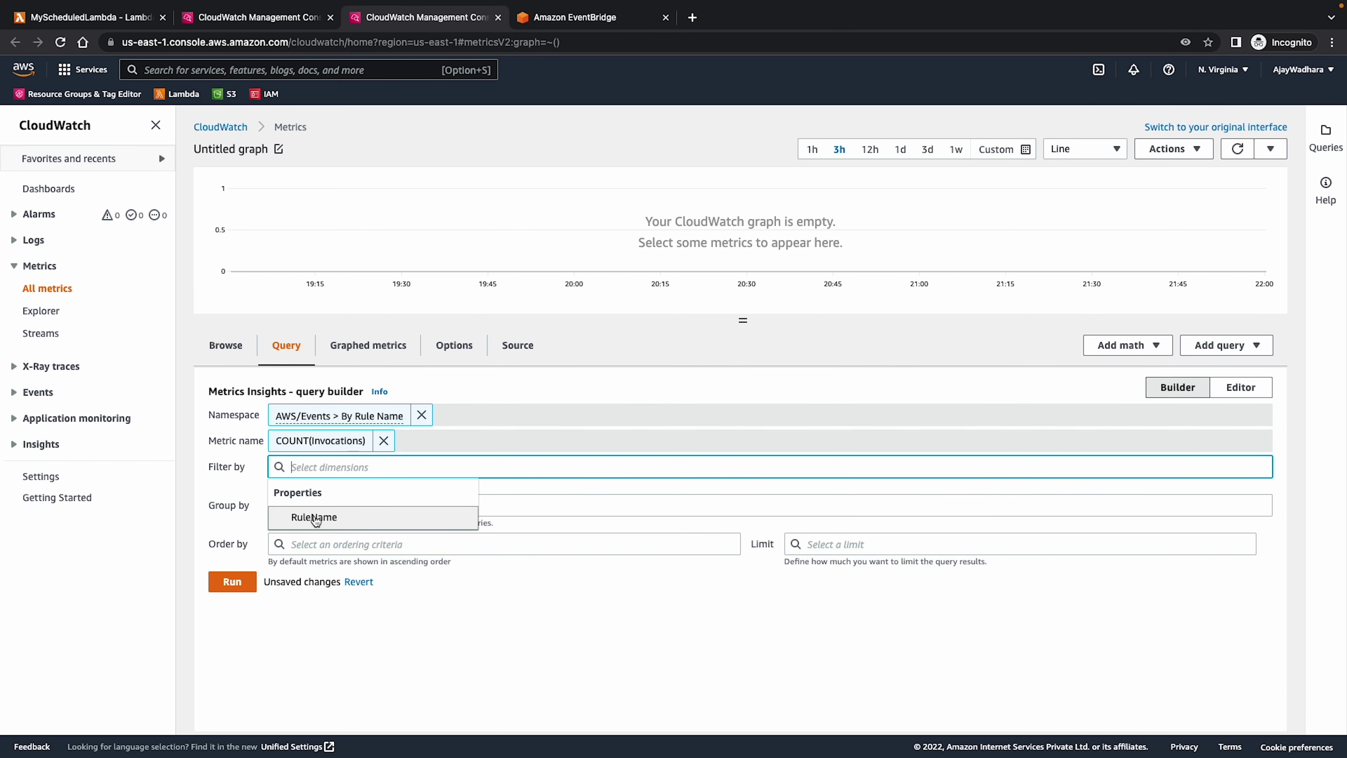
Filter the metrics query by RuleName = LambdaScheduler and run it
left_click(316, 516)
left_click(346, 551)
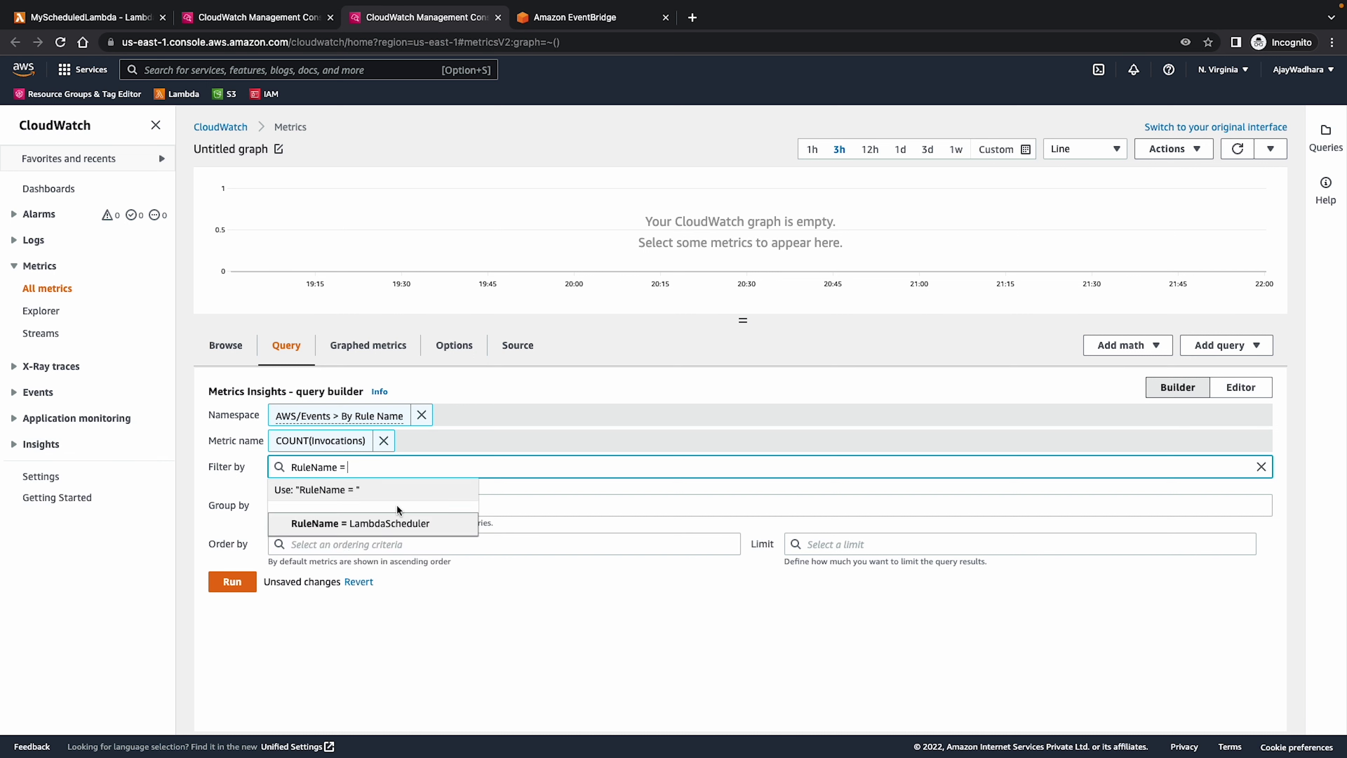
left_click(382, 520)
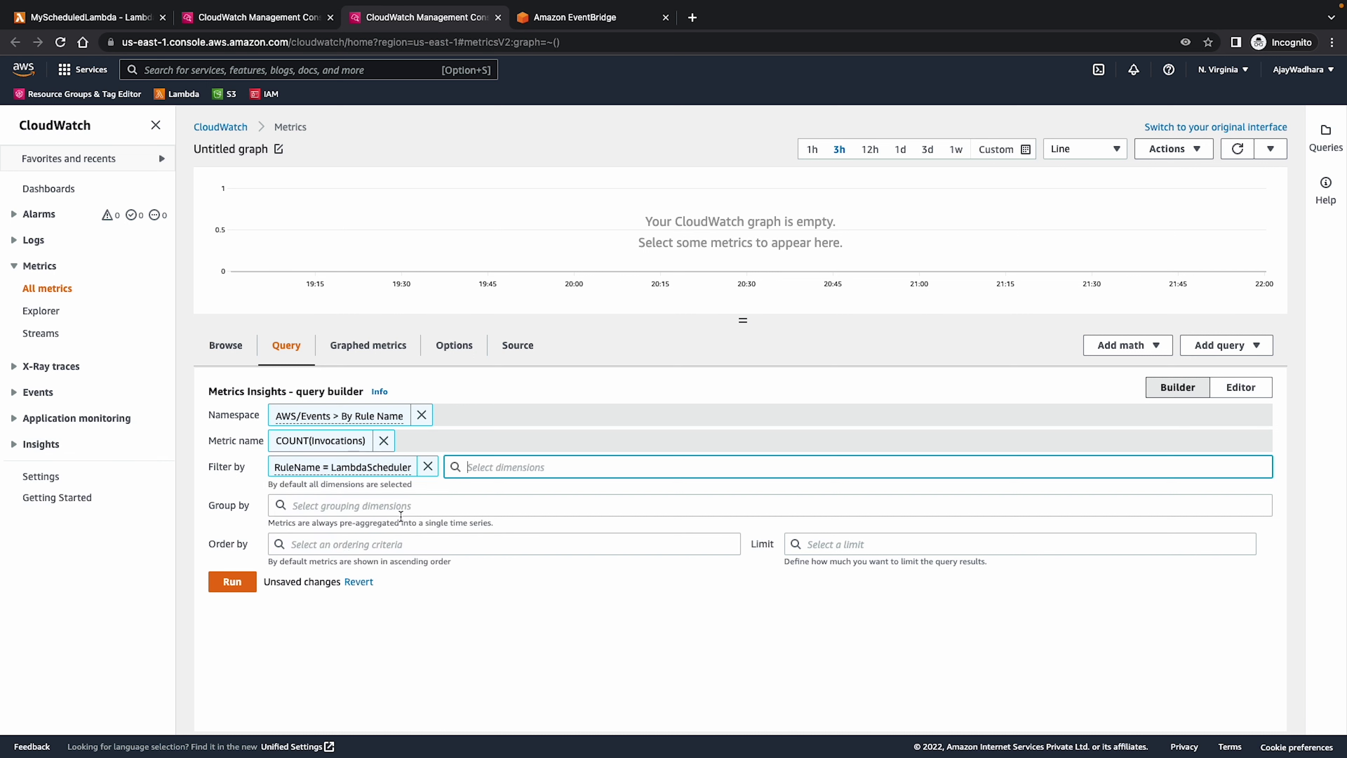
left_click_drag(244, 393, 330, 390)
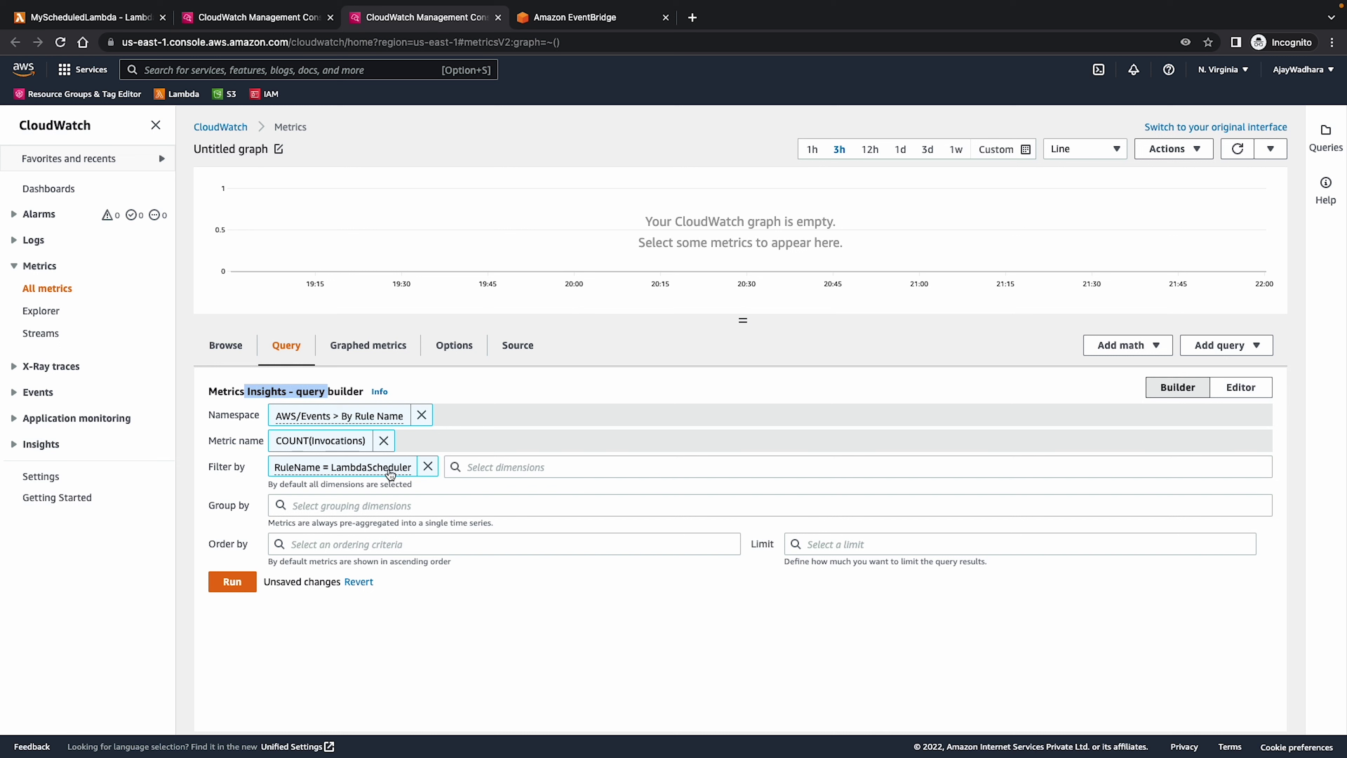
left_click(233, 582)
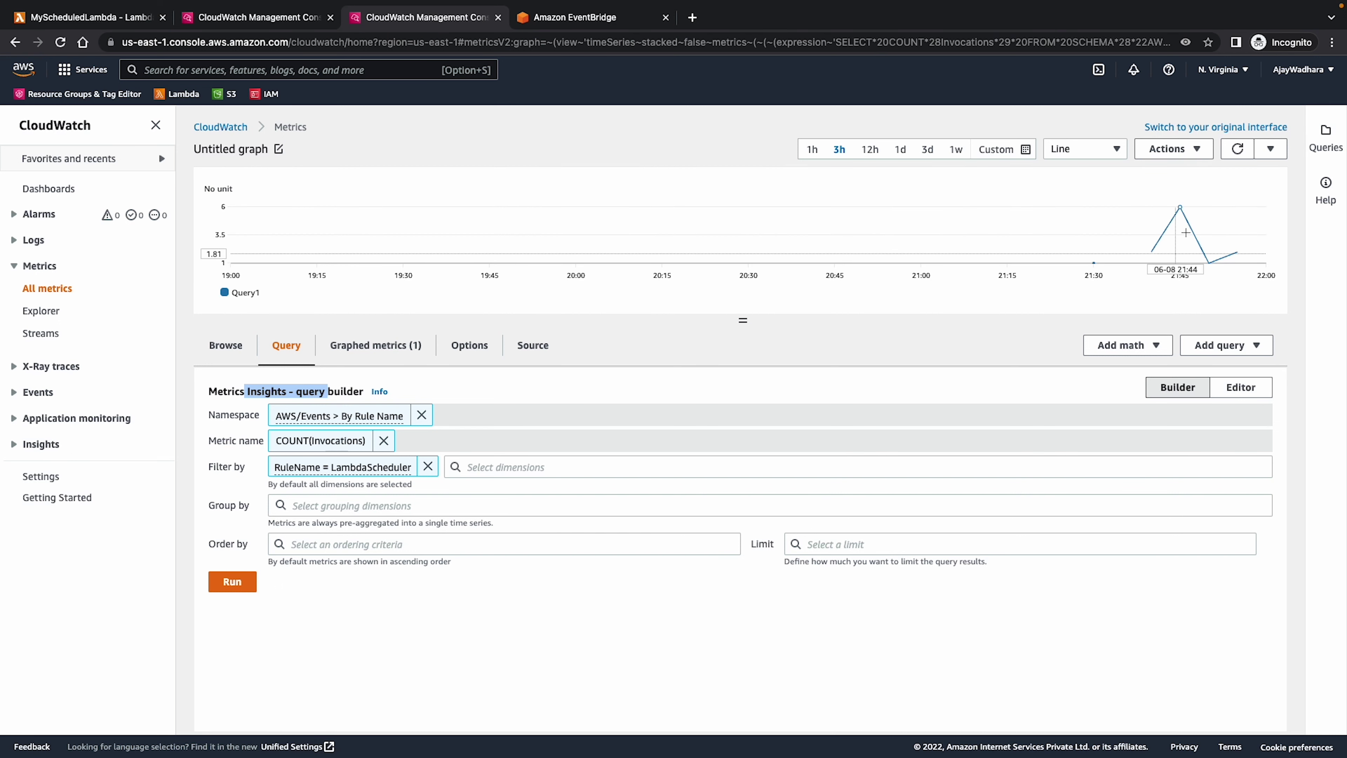
Change the graph's display type to Number and check the invocation count
left_click(1088, 151)
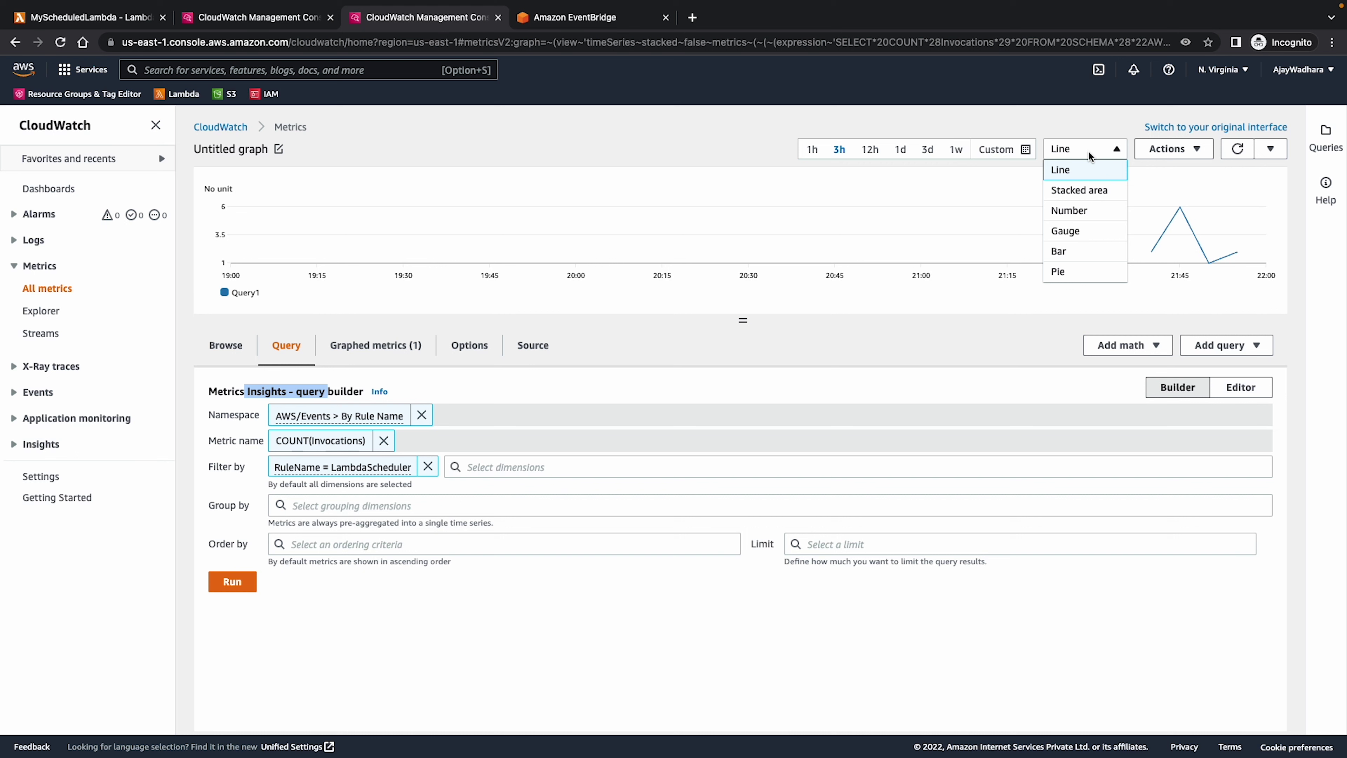
left_click(1077, 209)
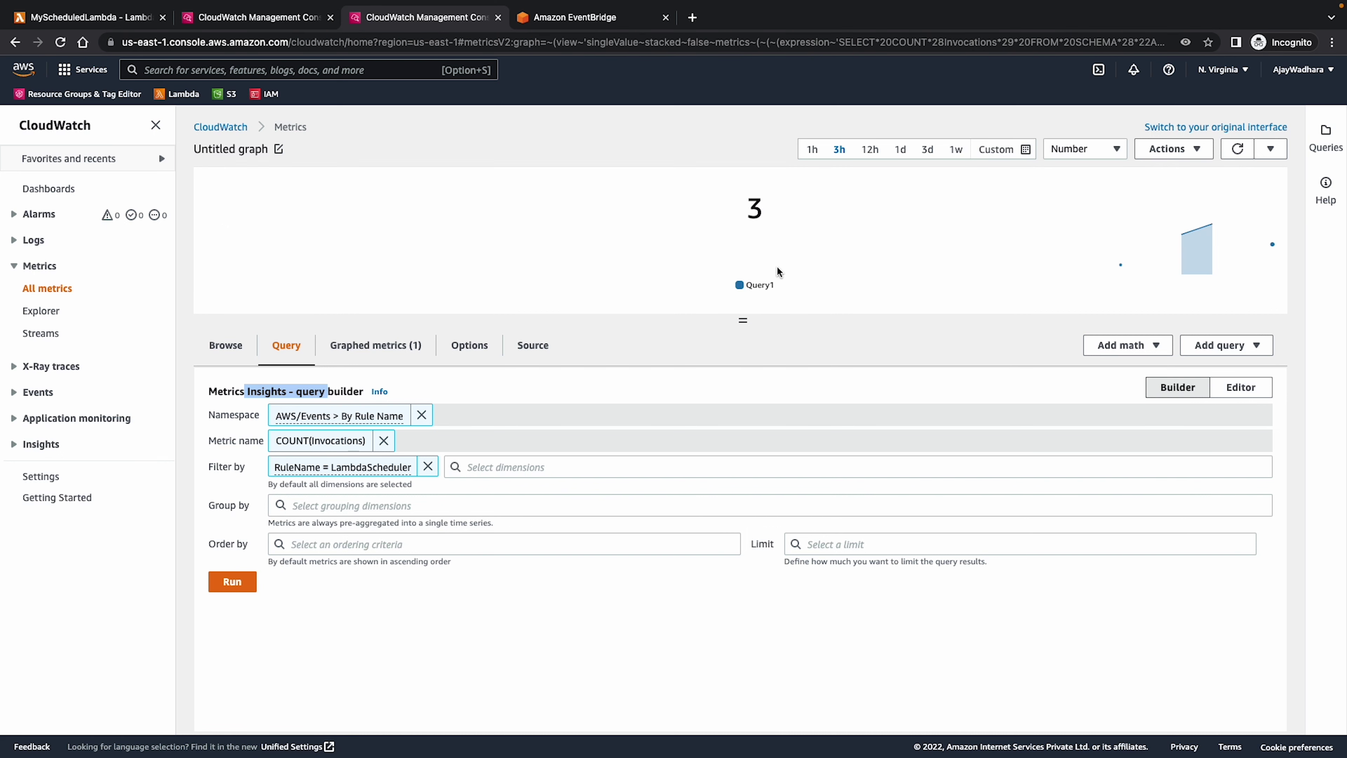
double_click(752, 210)
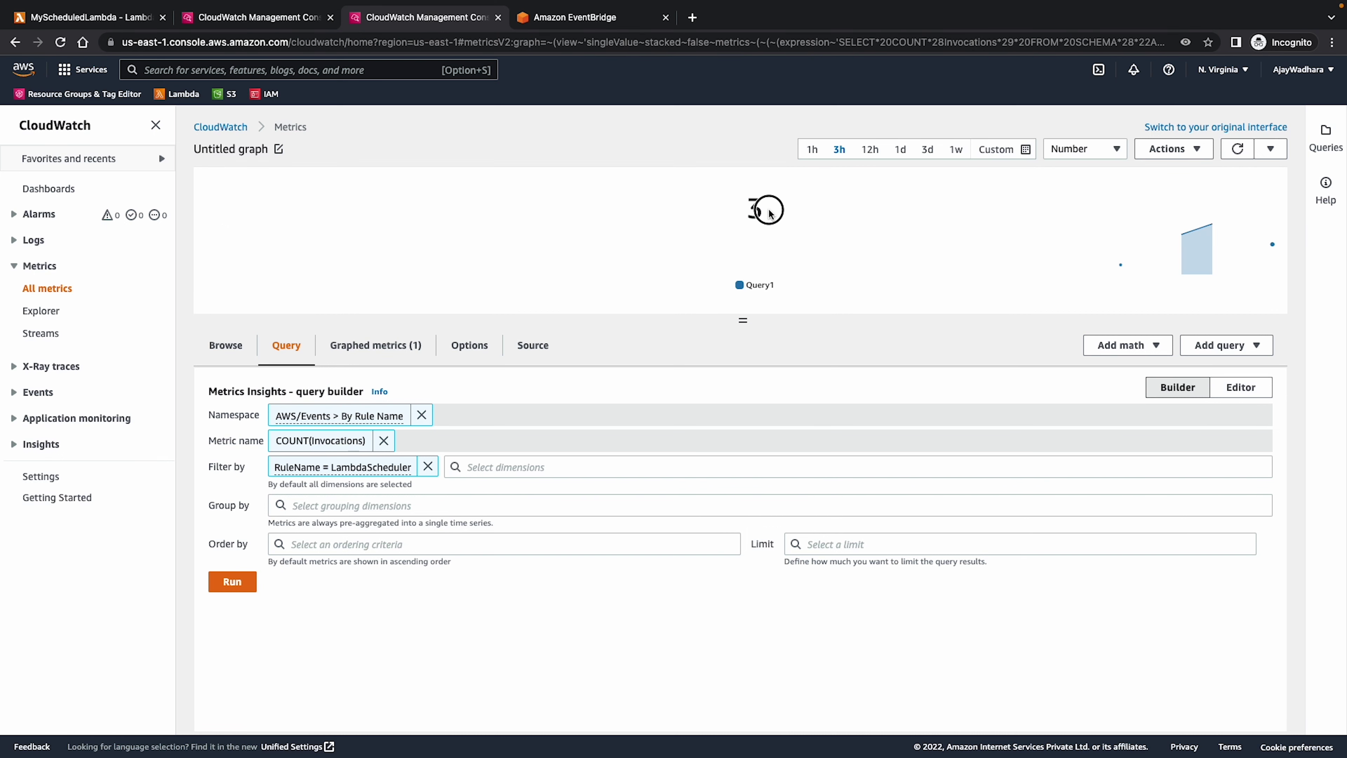
Return to the Lambda's log events and rerun the "Time at which Lambda invoked" filter to check for newer invocations
key("ctrl+shift+Tab")
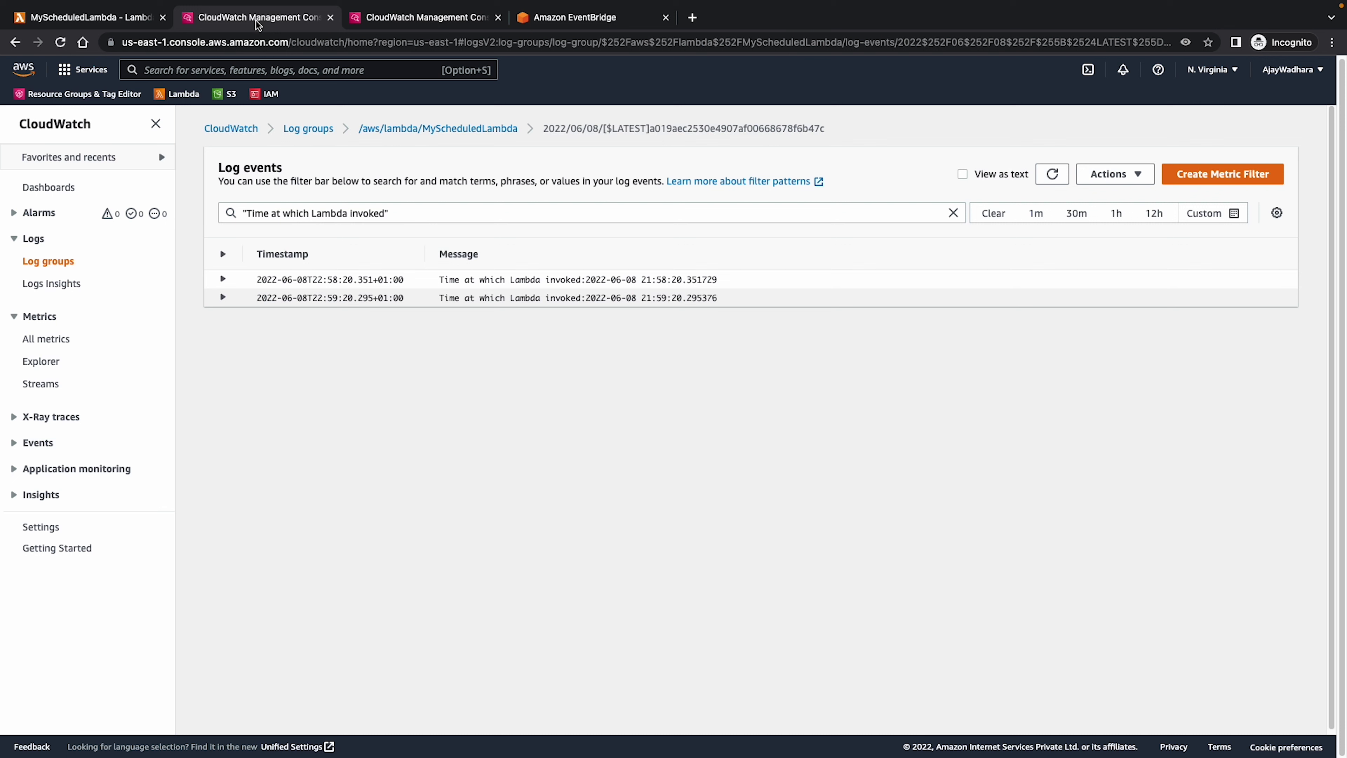
left_click(869, 211)
key("Return")
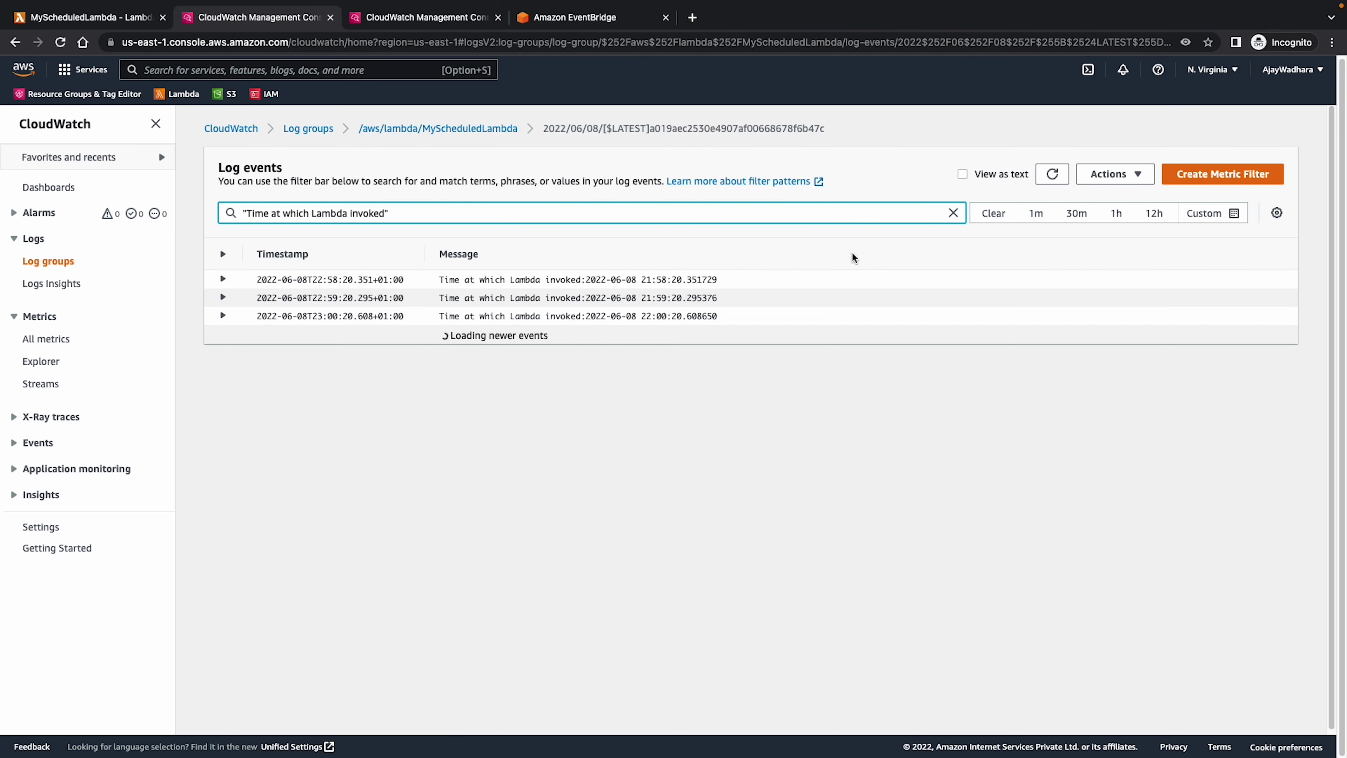